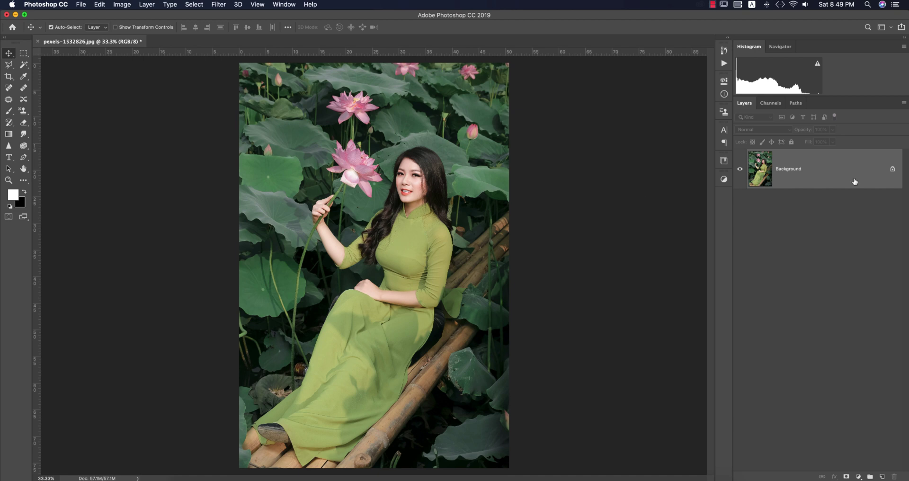
# - Duplicate the photo to Layer 1 and add a Color Lookup layer using filmstock_50.3dl
pyautogui.press('super+j')
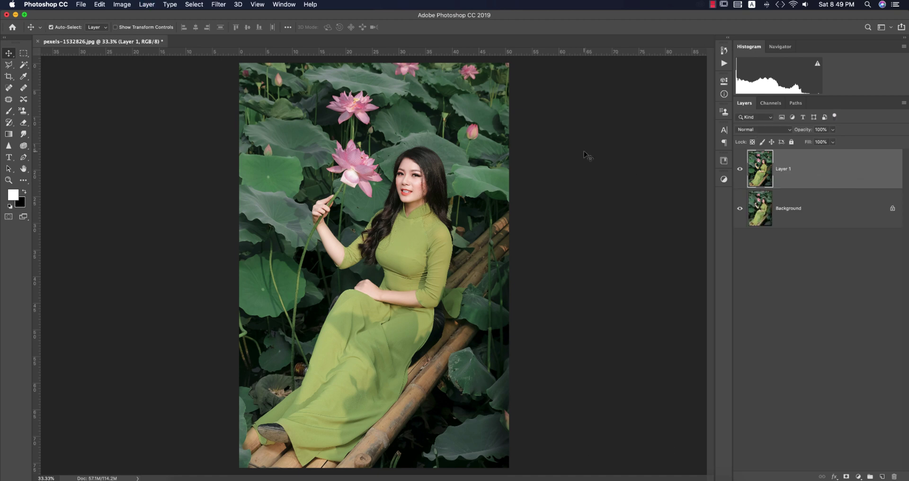
pyautogui.click(859, 476)
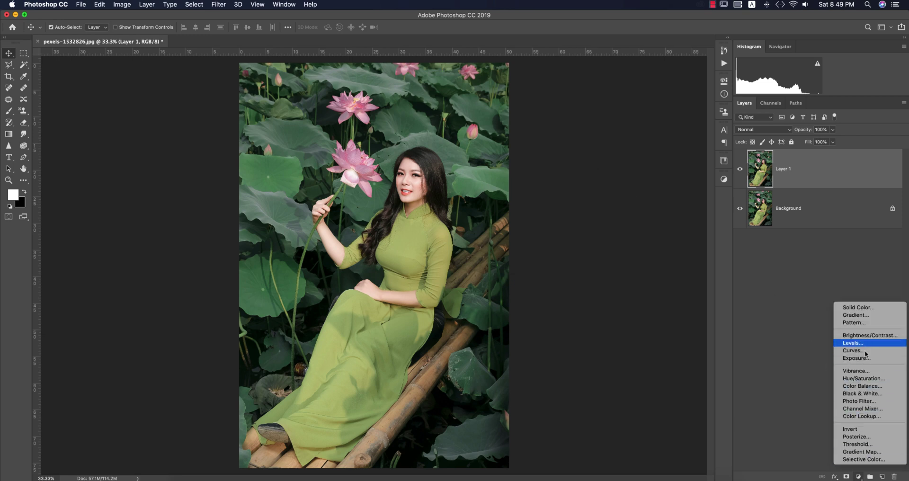
pyautogui.click(874, 418)
pyautogui.click(668, 111)
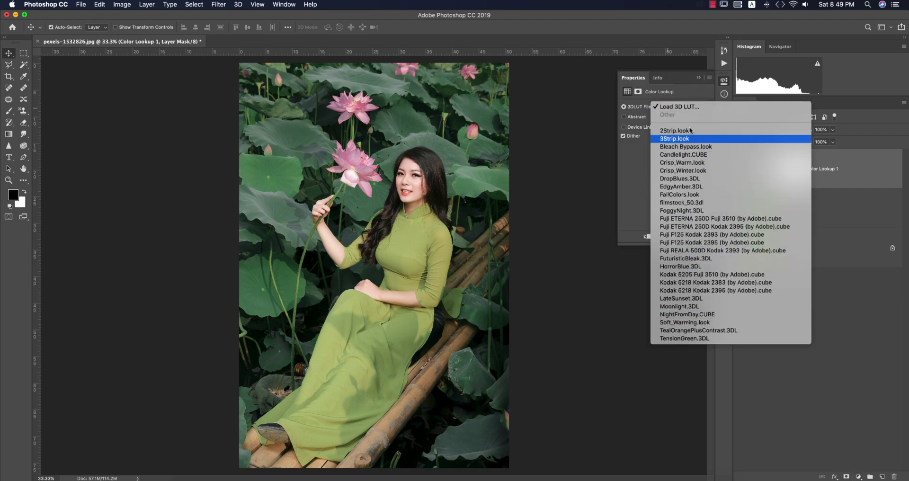
pyautogui.click(675, 203)
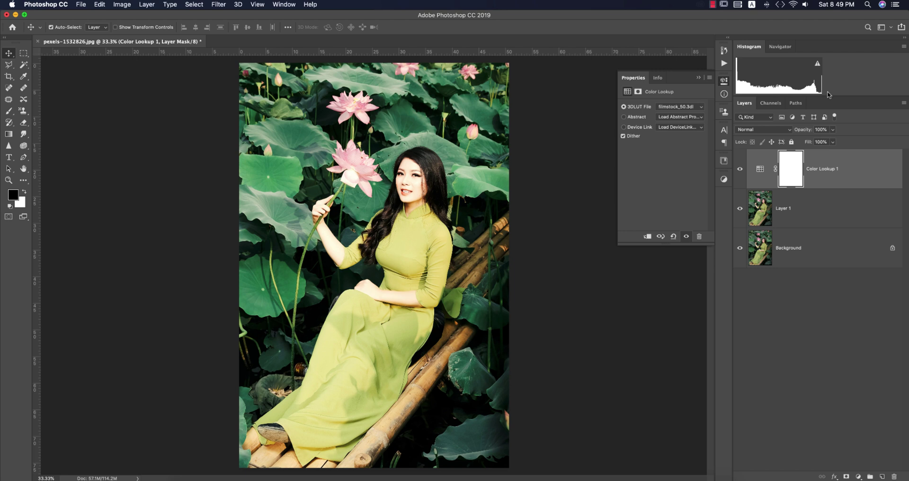
# - Lower the Color Lookup layer's opacity to 40%
pyautogui.click(832, 142)
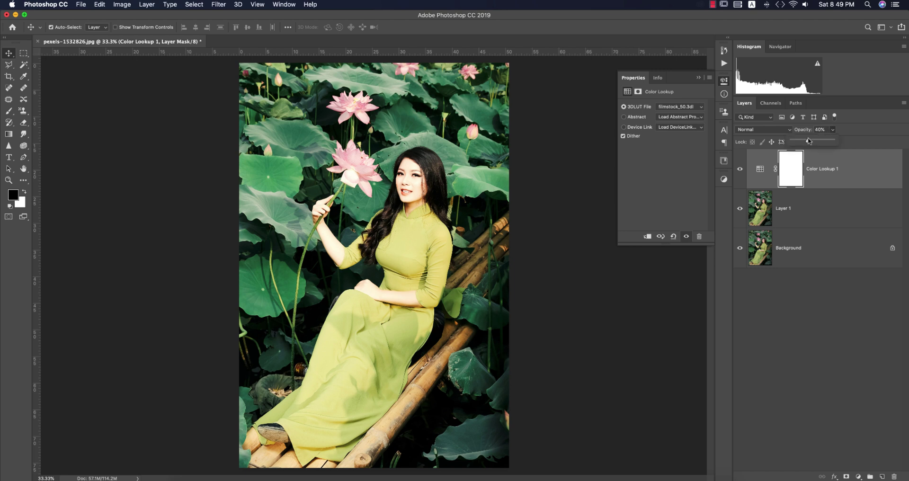
pyautogui.moveTo(803, 142); pyautogui.dragTo(809, 141)
pyautogui.click(698, 77)
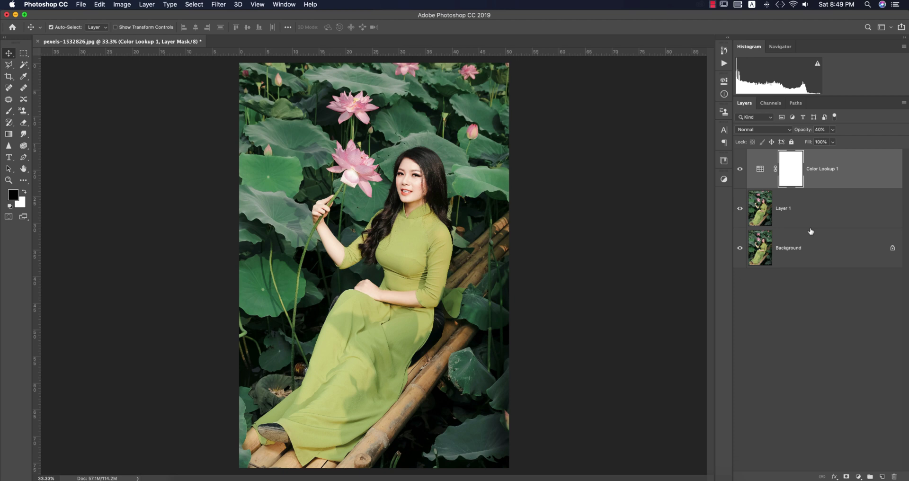
pyautogui.click(858, 476)
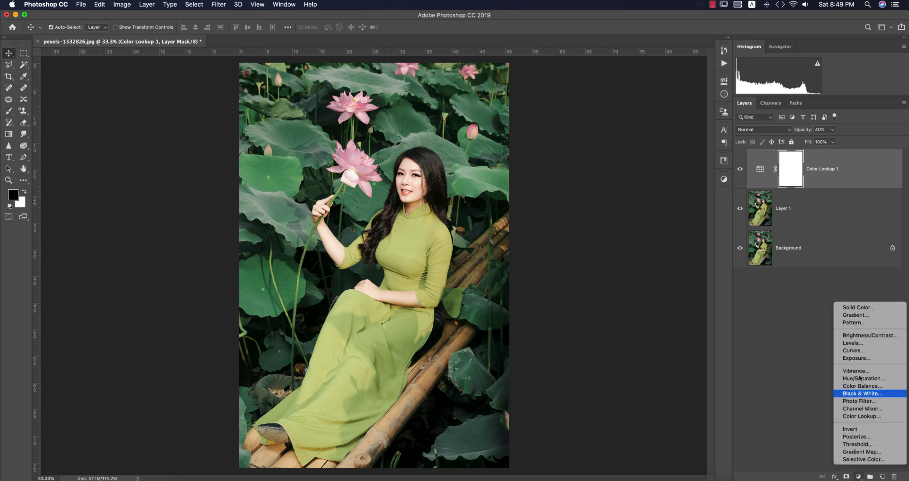
# - Add a Levels adjustment layer with the midtones set to 0.89
pyautogui.click(852, 343)
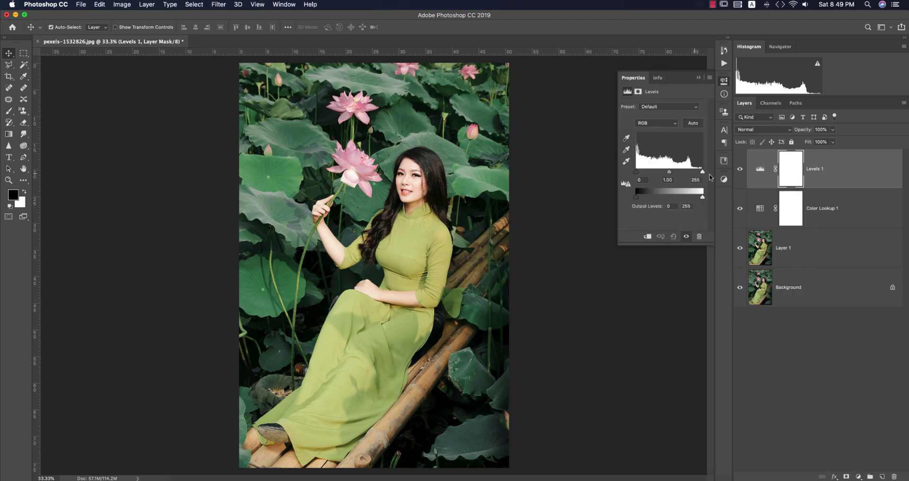
pyautogui.moveTo(668, 174); pyautogui.dragTo(672, 173)
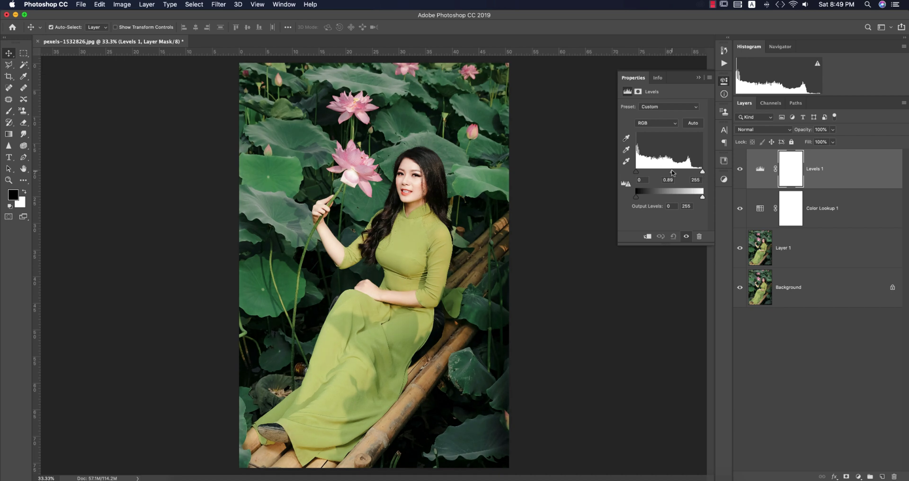
pyautogui.click(698, 77)
# - Add an Exposure layer with Offset +0.0116, then select Exposure 1 through Layer 1
pyautogui.click(862, 477)
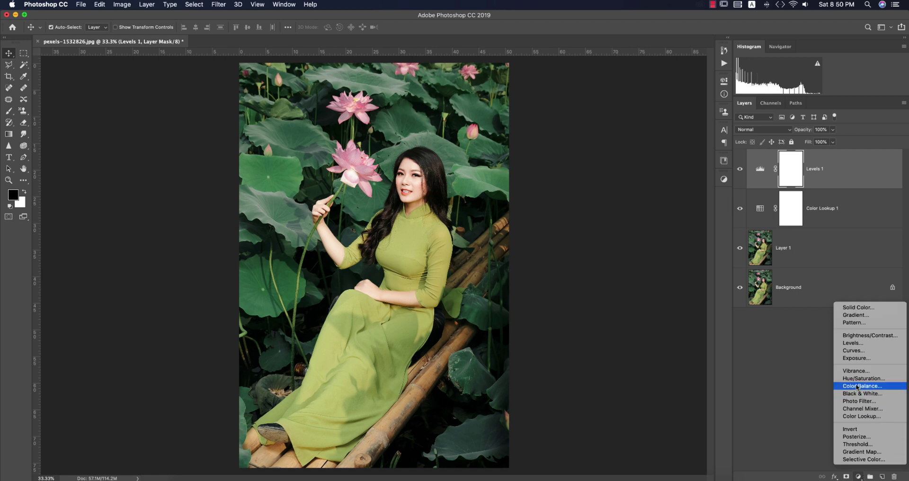
pyautogui.click(857, 358)
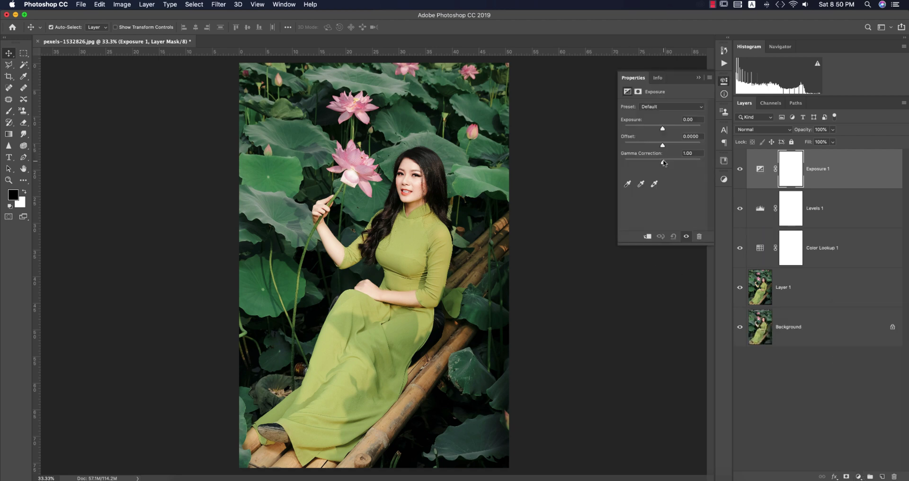
pyautogui.click(662, 162)
pyautogui.moveTo(663, 146); pyautogui.dragTo(665, 147)
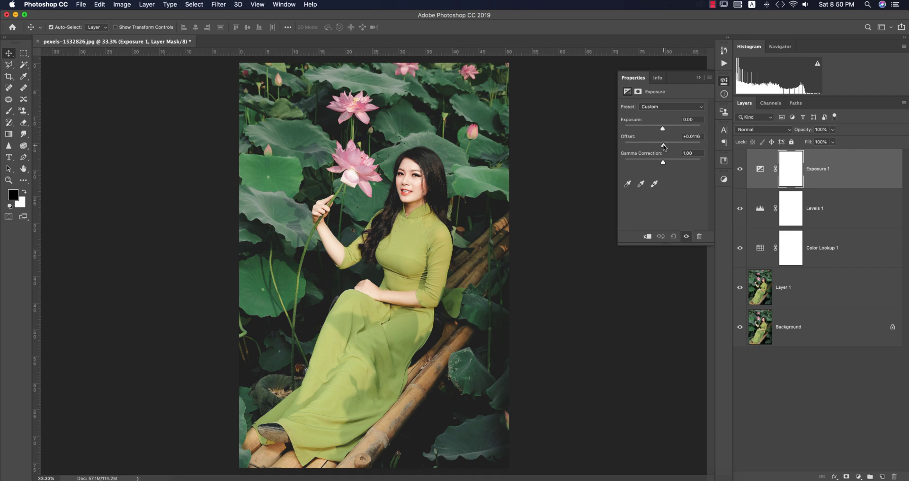
pyautogui.click(701, 136)
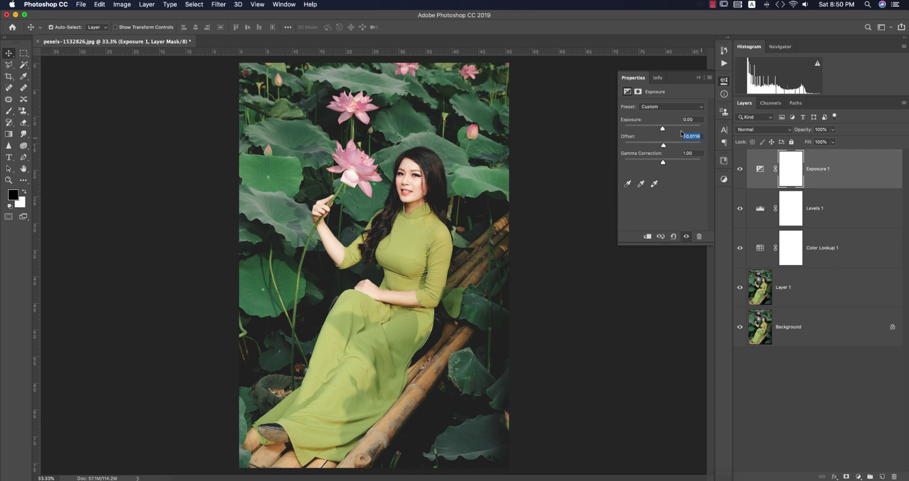
pyautogui.click(699, 79)
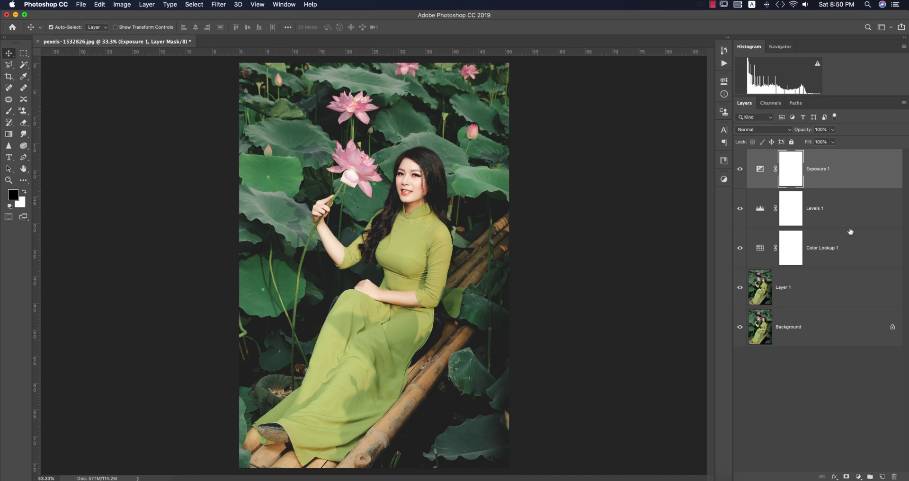
pyautogui.keyDown('shift'); pyautogui.click(853, 287); pyautogui.keyUp('shift')
# - Group Layer 1 and its three adjustment layers as Group 1 and convert it to a smart object
pyautogui.press('super+g')
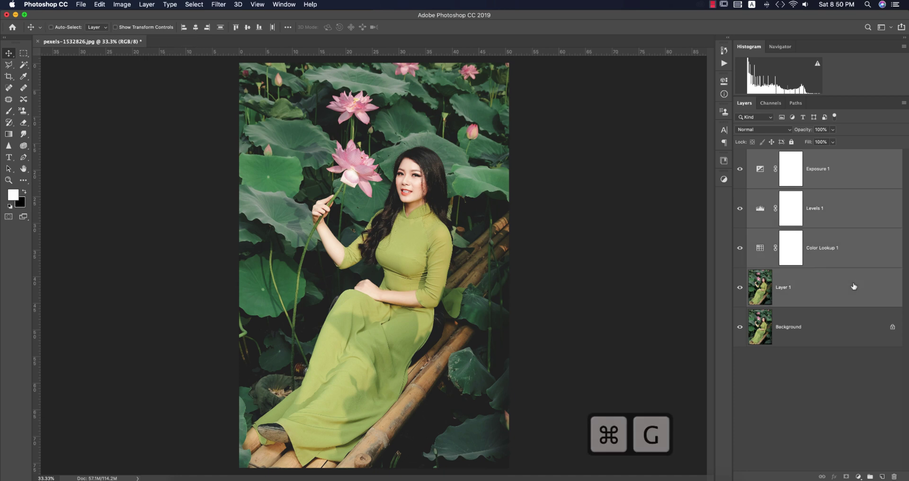
pyautogui.rightClick(775, 155)
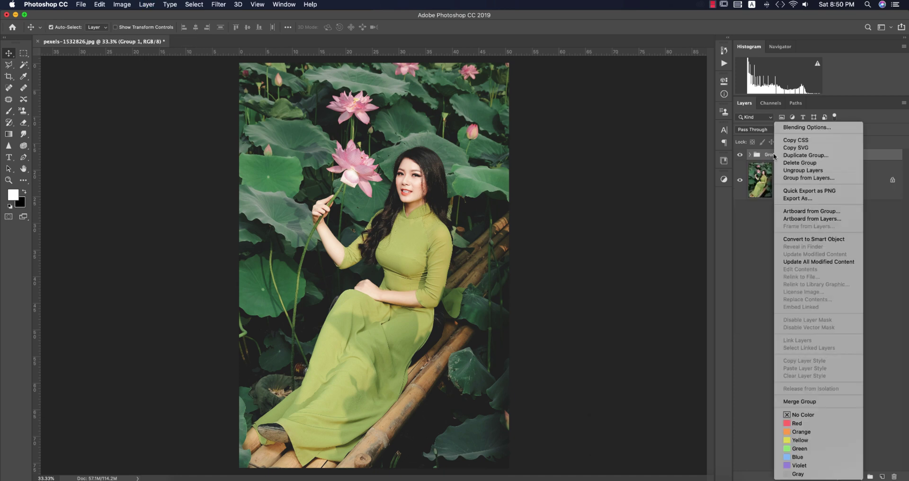
pyautogui.click(803, 239)
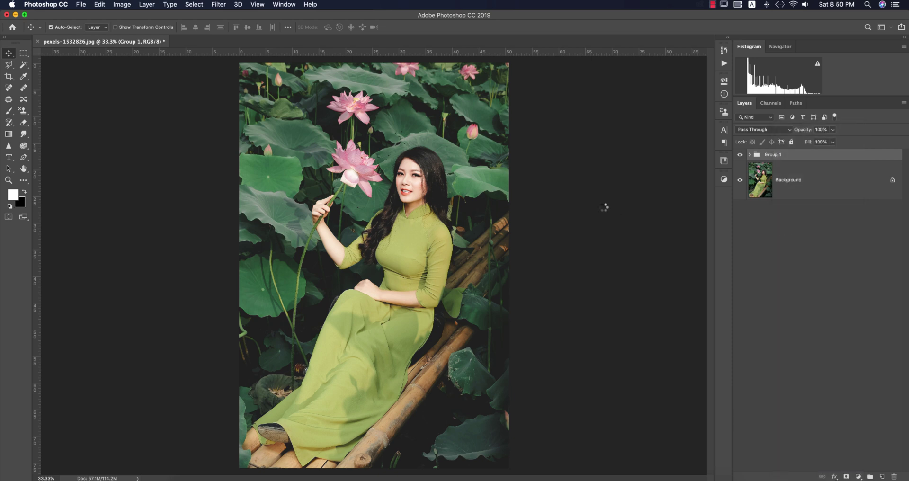
pyautogui.click(816, 177)
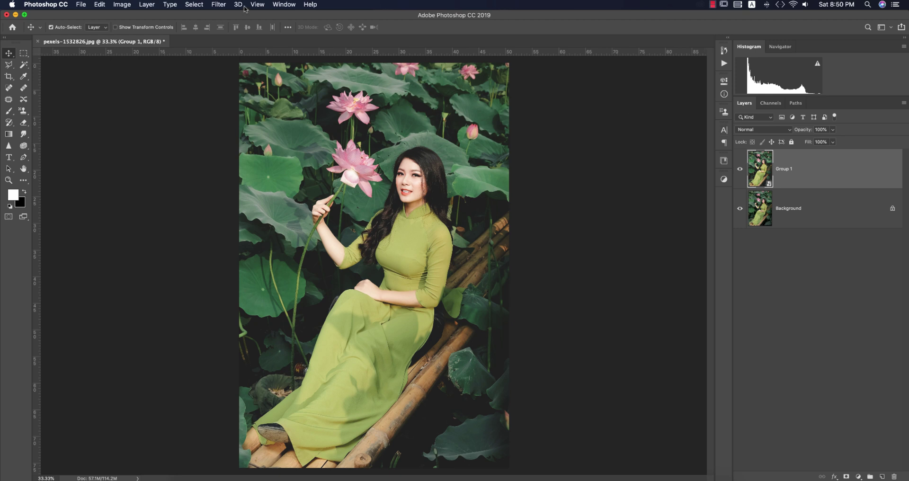
pyautogui.click(218, 5)
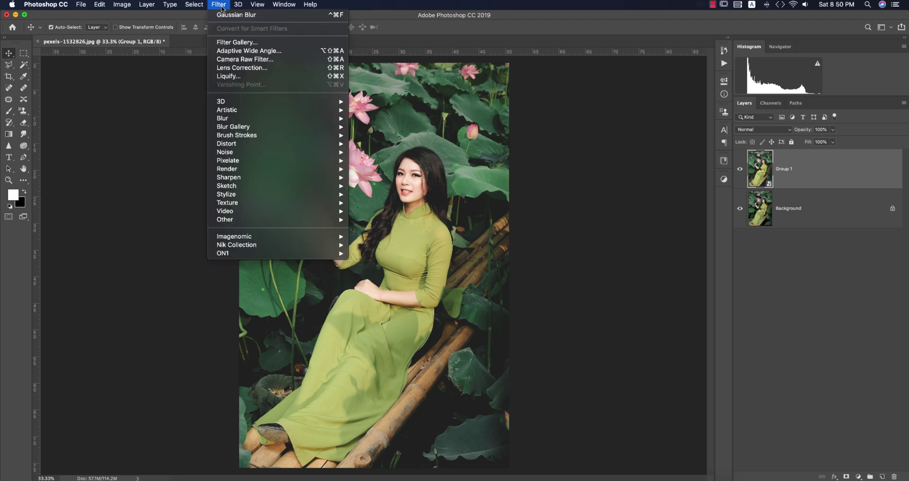
# - Apply Camera Raw with Highlights -45, Contrast +33, Texture +8, Vibrance +22 and Saturation +5
pyautogui.click(240, 61)
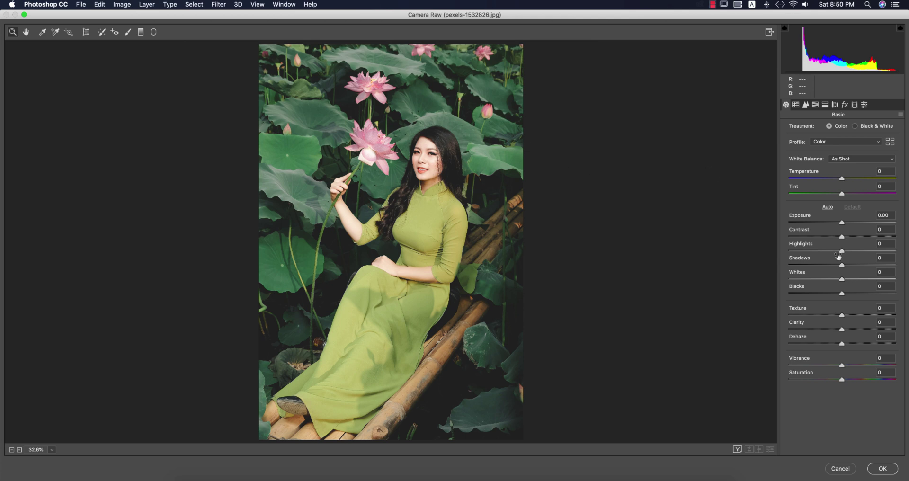
pyautogui.click(812, 250)
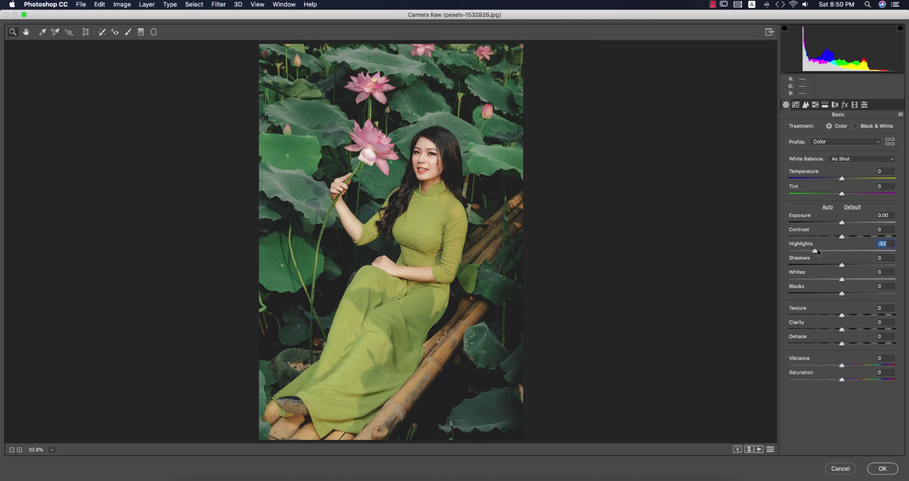
pyautogui.moveTo(817, 250); pyautogui.dragTo(859, 236)
pyautogui.click(848, 315)
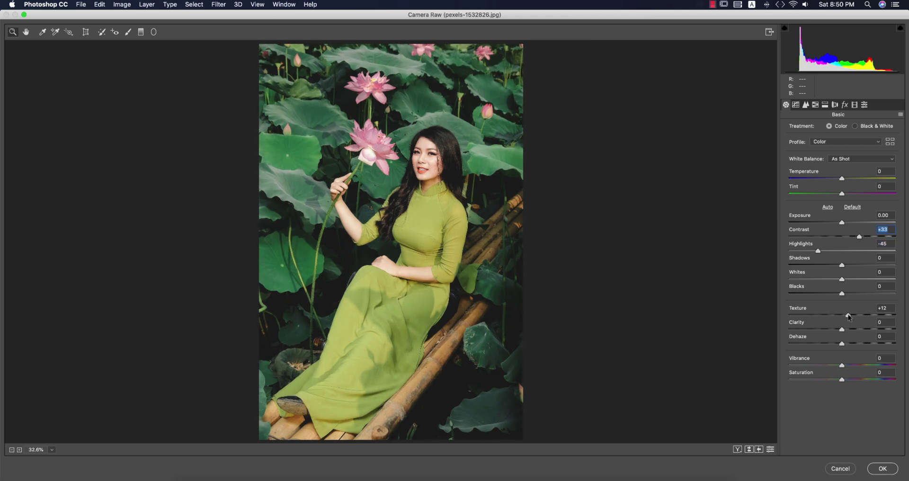
pyautogui.moveTo(848, 316); pyautogui.dragTo(846, 314)
pyautogui.moveTo(842, 366)
pyautogui.mouseDown()
pyautogui.moveTo(853, 365)
pyautogui.moveTo(846, 381)
pyautogui.mouseUp()
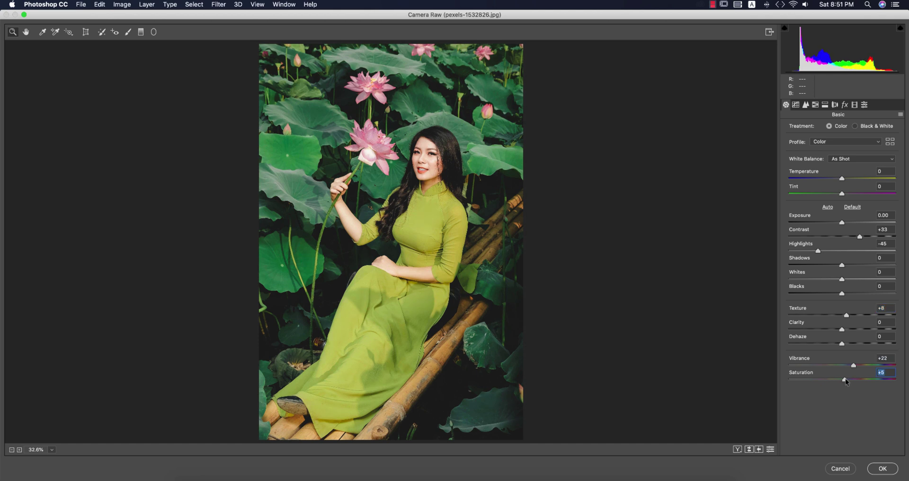
pyautogui.click(816, 105)
# - Shift the HSL hue of Purples to +25 and Magentas to +33
pyautogui.click(819, 128)
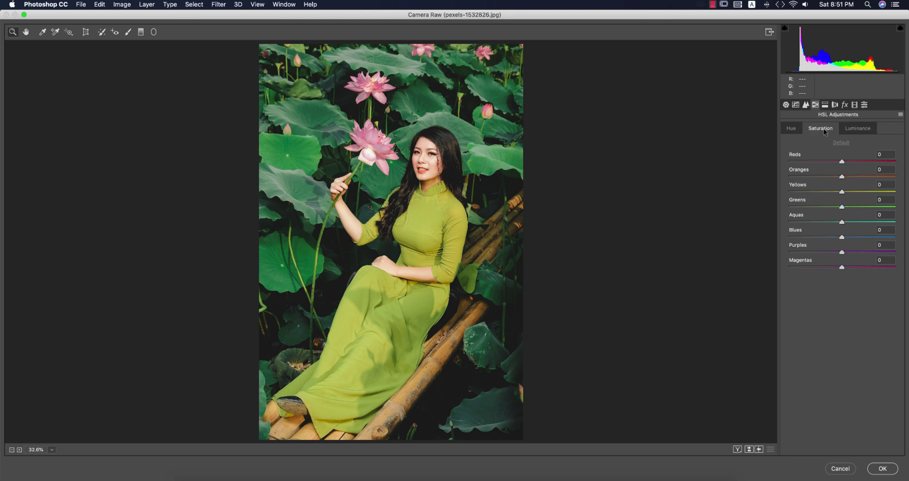
pyautogui.click(791, 129)
pyautogui.click(823, 130)
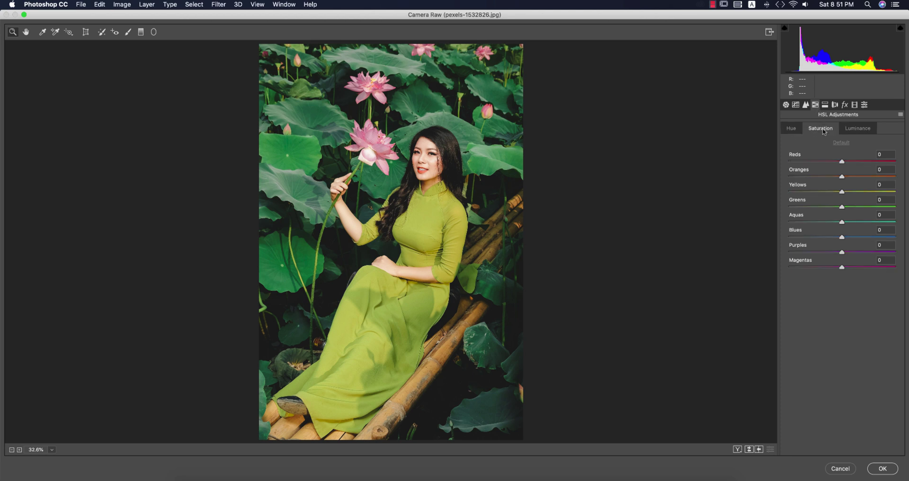
pyautogui.click(791, 131)
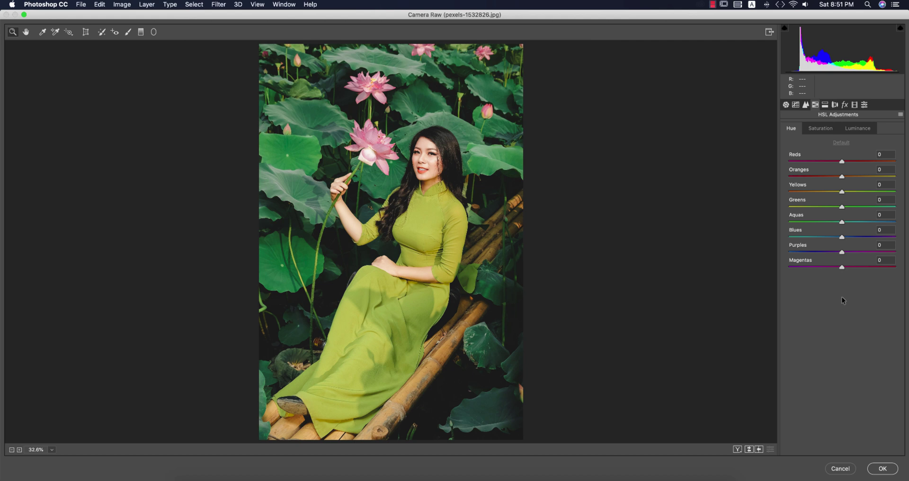
pyautogui.click(824, 128)
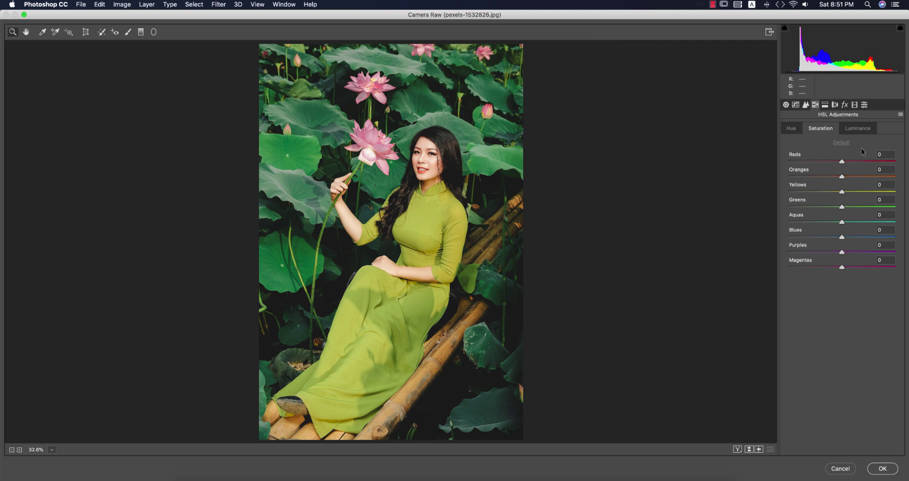
pyautogui.click(859, 129)
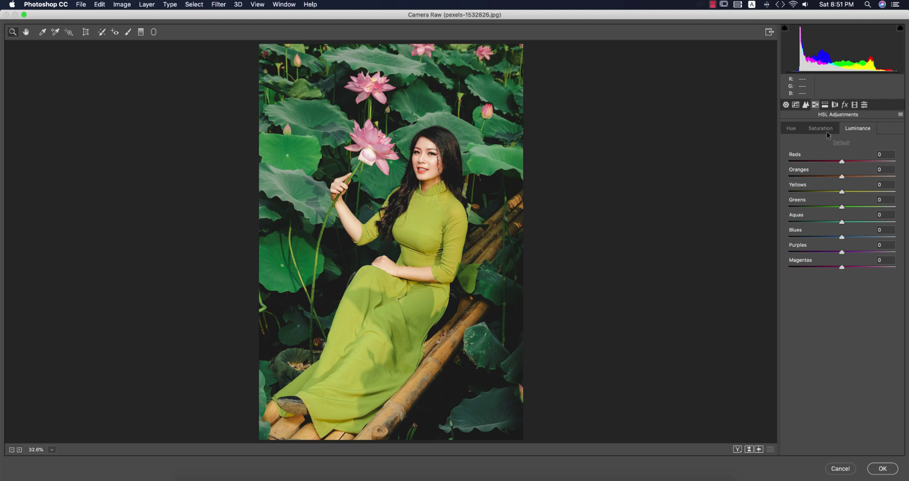
pyautogui.click(791, 128)
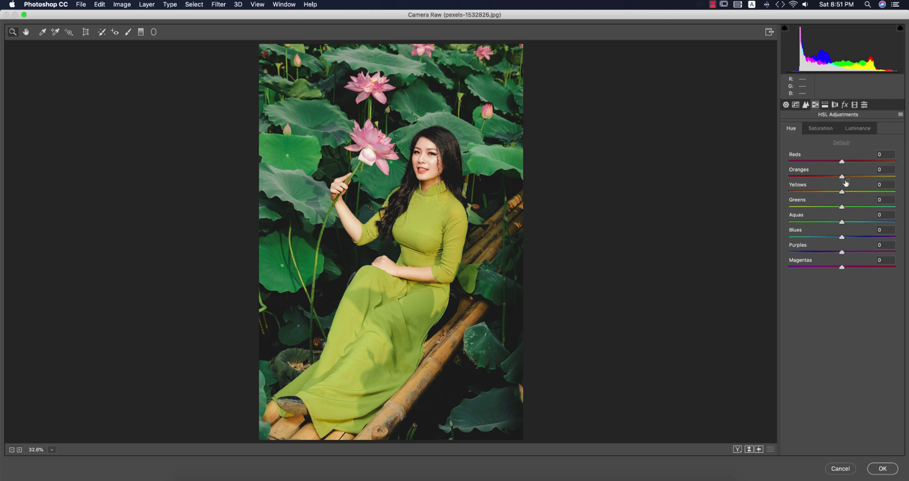
pyautogui.click(859, 267)
pyautogui.click(855, 253)
# - Raise Reds saturation, set Magentas to +29, Purples to +35, and mute Greens to -68
pyautogui.click(819, 128)
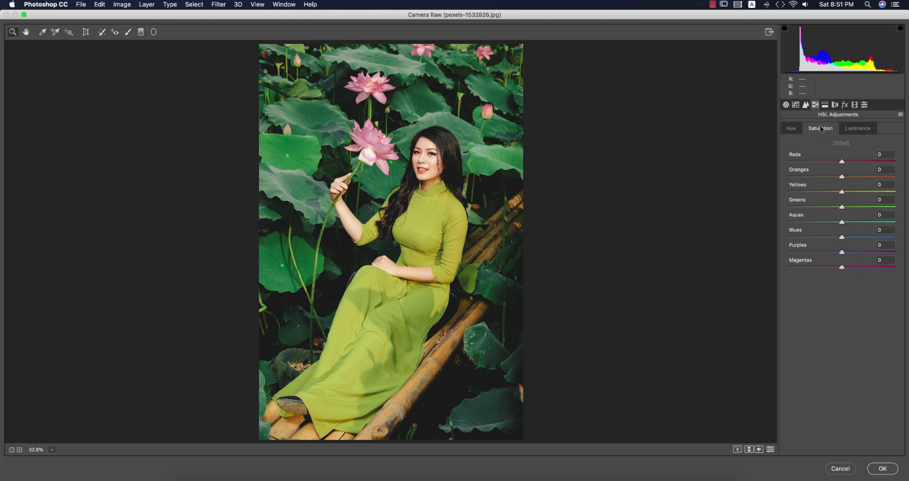
pyautogui.click(855, 162)
pyautogui.click(857, 267)
pyautogui.click(861, 252)
pyautogui.moveTo(841, 206); pyautogui.dragTo(827, 194)
# - Adjust green and orange luminance, then set Oranges saturation to +11
pyautogui.click(857, 128)
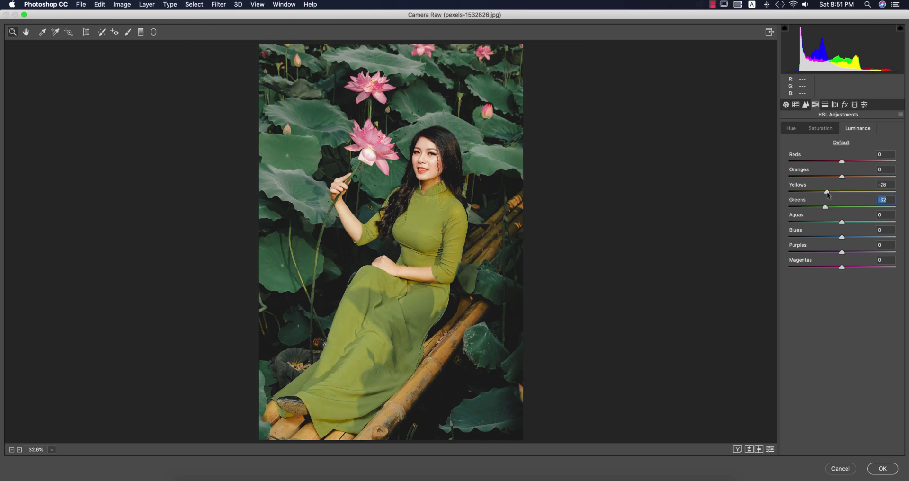
pyautogui.click(827, 129)
pyautogui.click(852, 133)
pyautogui.moveTo(842, 175); pyautogui.dragTo(860, 162)
pyautogui.click(815, 129)
pyautogui.click(848, 178)
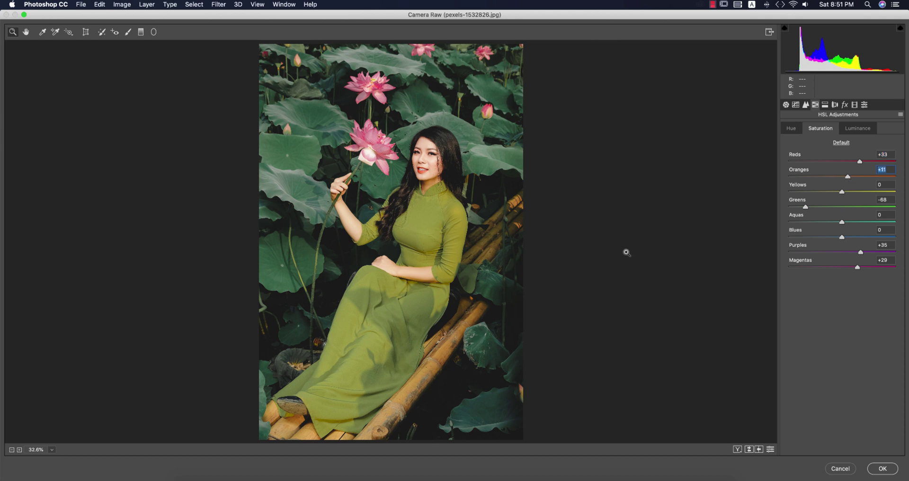
pyautogui.click(824, 105)
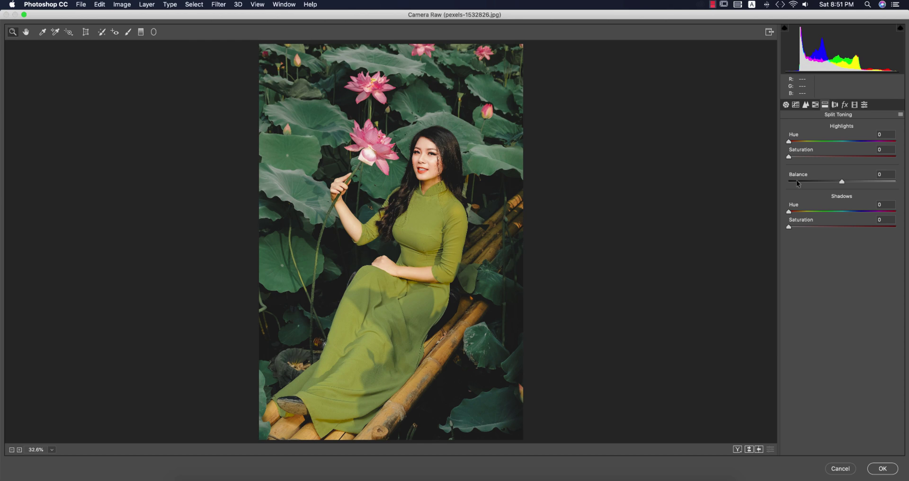
# - Split-tone highlights at hue 189, saturation 9 and shadows at hue 228, saturation 12
pyautogui.click(798, 156)
pyautogui.moveTo(790, 142); pyautogui.dragTo(845, 138)
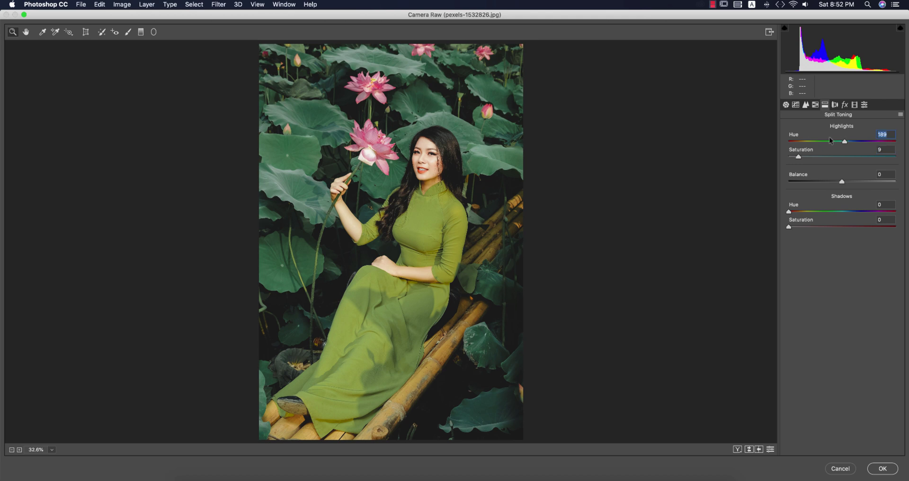
pyautogui.click(801, 226)
pyautogui.moveTo(790, 211); pyautogui.dragTo(859, 211)
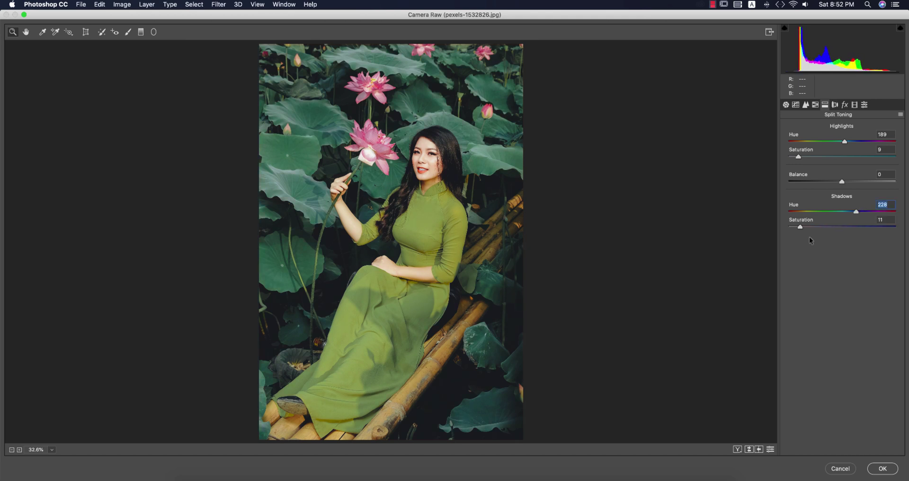
pyautogui.click(817, 105)
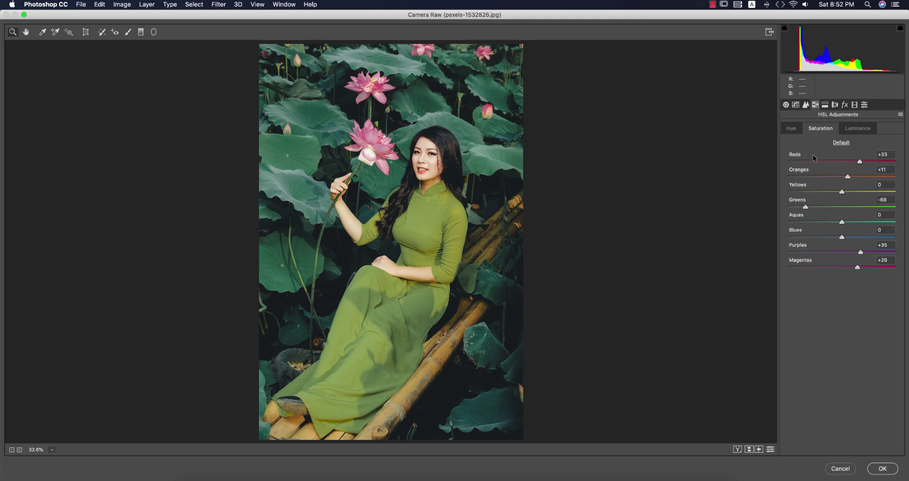
# - Set Greens to saturation -100, luminance -49 and hue +100
pyautogui.moveTo(806, 209); pyautogui.dragTo(900, 207)
pyautogui.click(857, 129)
pyautogui.click(791, 129)
pyautogui.click(899, 207)
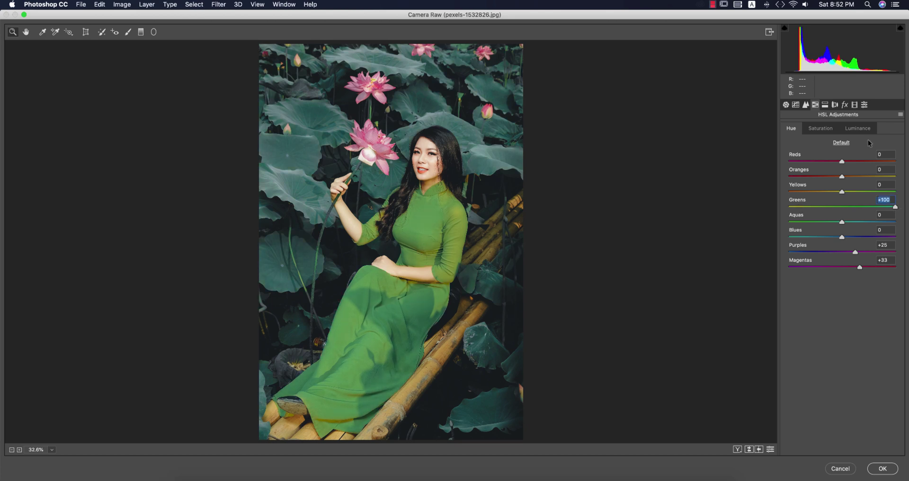
pyautogui.click(854, 105)
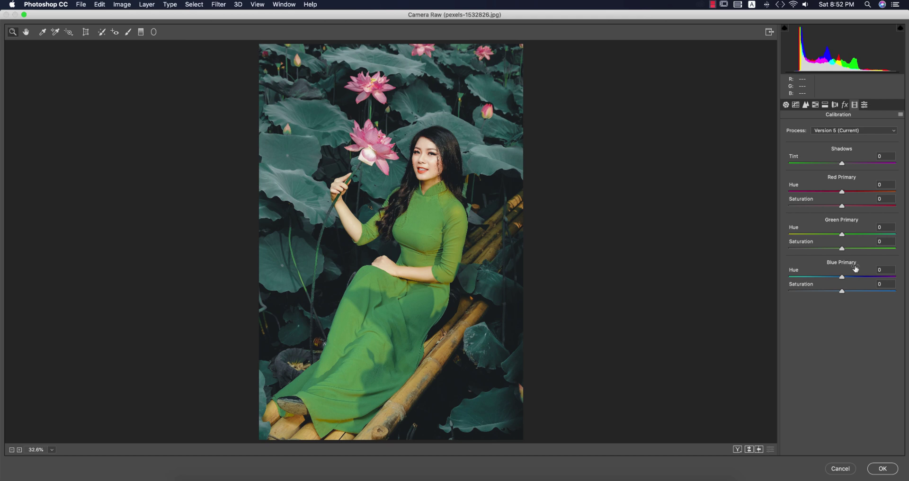
# - Set calibration Red hue -16, Green hue +37 and saturation +10, Blue hue +20 and saturation +28
pyautogui.moveTo(841, 191); pyautogui.dragTo(851, 193)
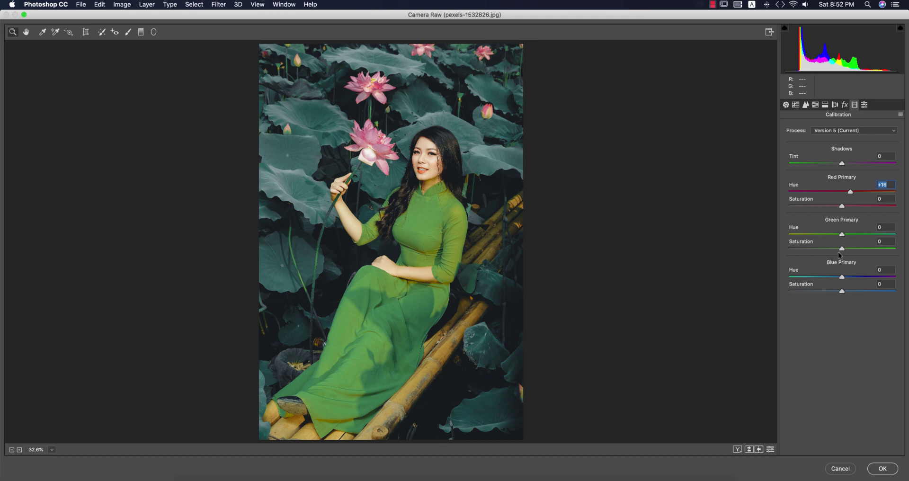
pyautogui.moveTo(829, 279); pyautogui.dragTo(853, 279)
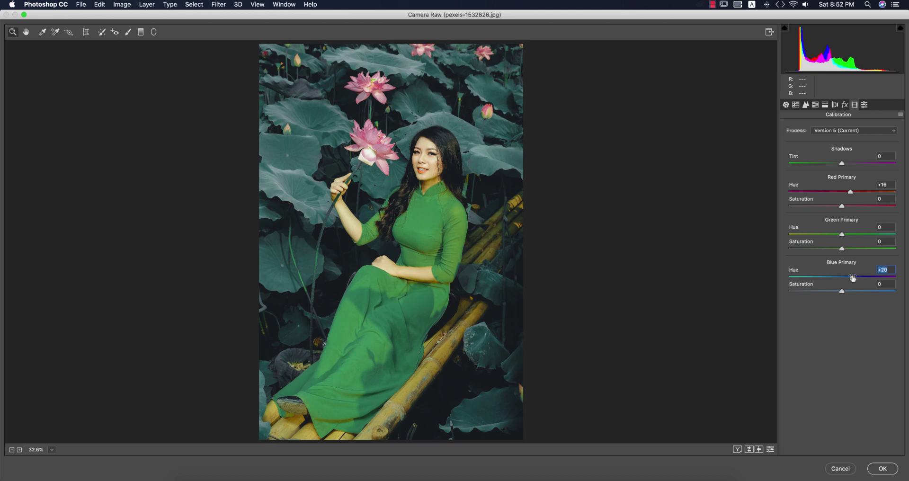
pyautogui.moveTo(842, 236); pyautogui.dragTo(861, 234)
pyautogui.click(845, 247)
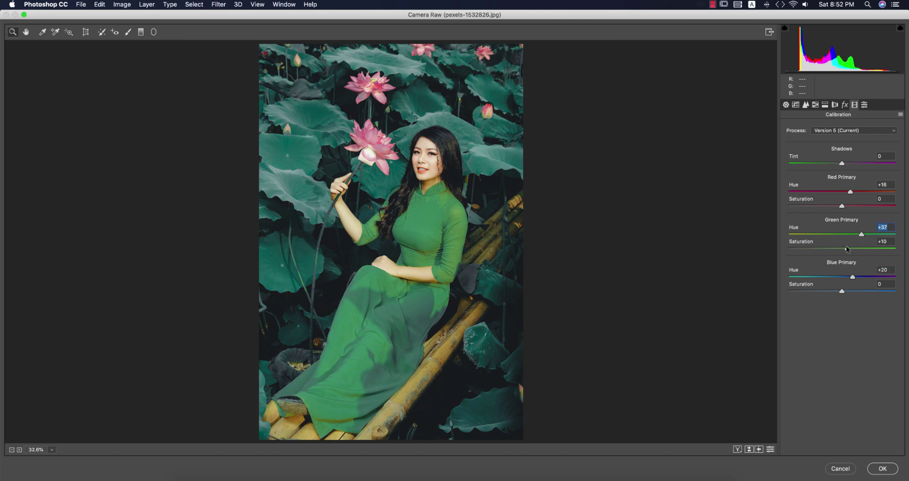
pyautogui.moveTo(850, 192); pyautogui.dragTo(836, 193)
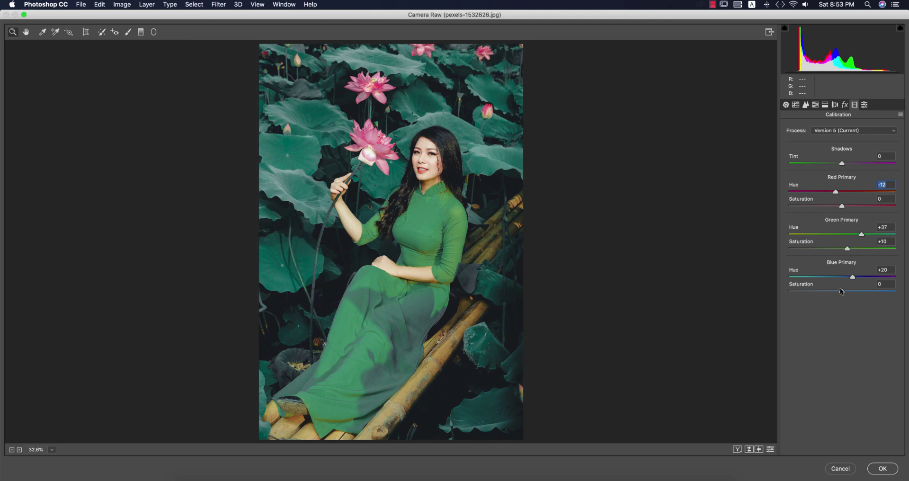
pyautogui.moveTo(841, 292); pyautogui.dragTo(857, 290)
# - Change the shadow split-tone hue to 291
pyautogui.click(815, 105)
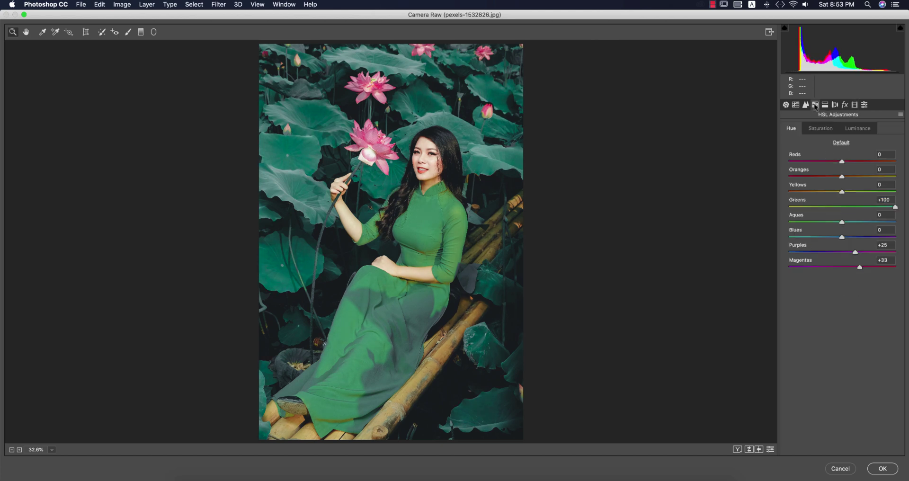
pyautogui.click(824, 105)
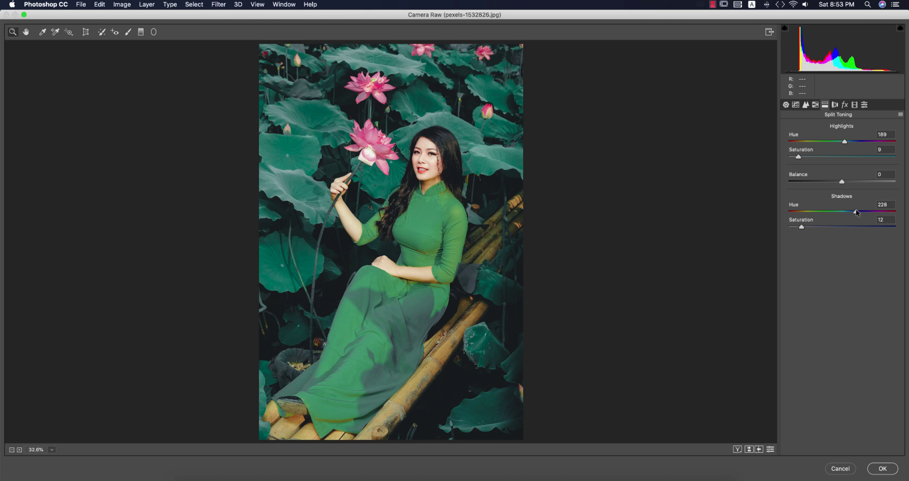
pyautogui.moveTo(856, 212)
pyautogui.mouseDown()
pyautogui.moveTo(832, 212)
pyautogui.moveTo(870, 211)
pyautogui.mouseUp()
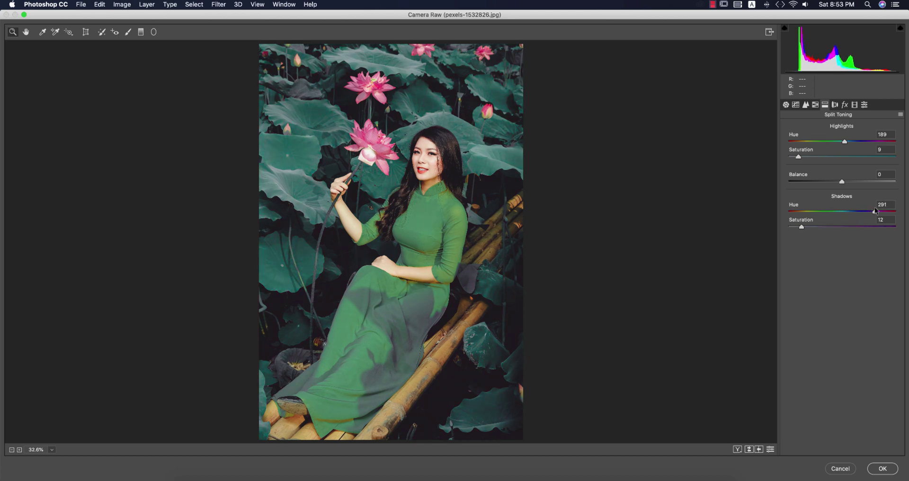
# - Ease Greens luminance back to -28 and pull Greens hue back to +34
pyautogui.click(804, 106)
pyautogui.click(815, 105)
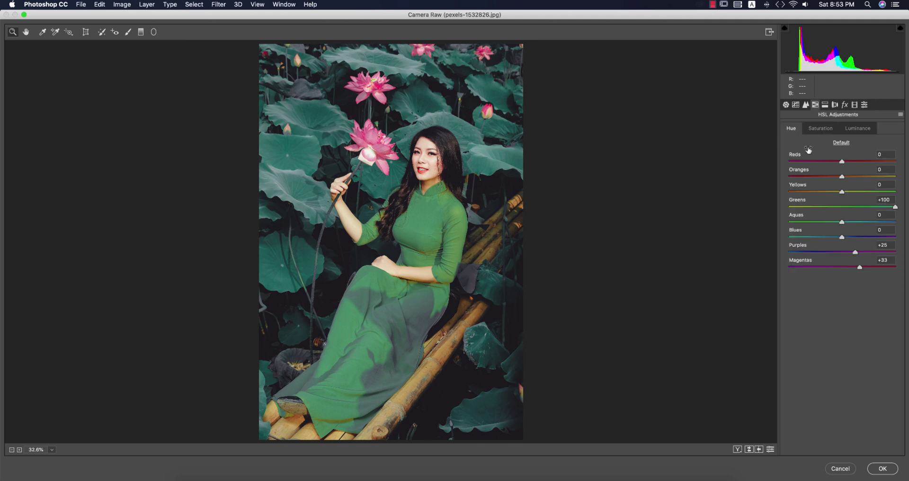
pyautogui.moveTo(818, 207)
pyautogui.mouseDown()
pyautogui.moveTo(836, 206)
pyautogui.moveTo(827, 206)
pyautogui.mouseUp()
pyautogui.click(791, 128)
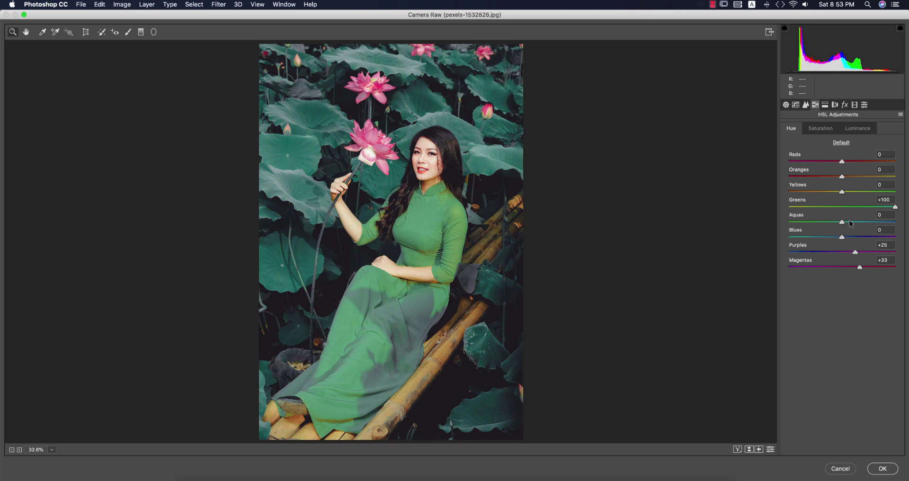
pyautogui.moveTo(895, 207)
pyautogui.mouseDown()
pyautogui.moveTo(828, 207)
pyautogui.moveTo(878, 206)
pyautogui.mouseUp()
# - Add custom points to the Blue tone curve and pull the Green curve's black point to input 7, output 2
pyautogui.click(796, 105)
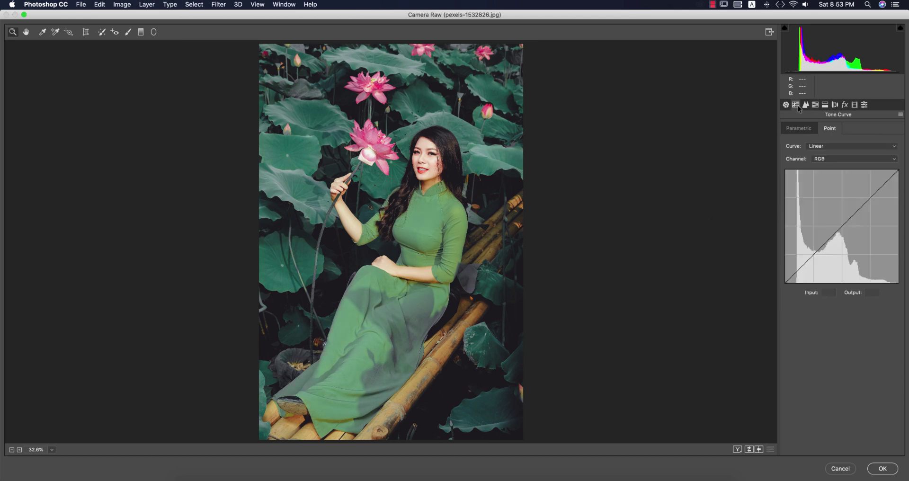
pyautogui.click(820, 159)
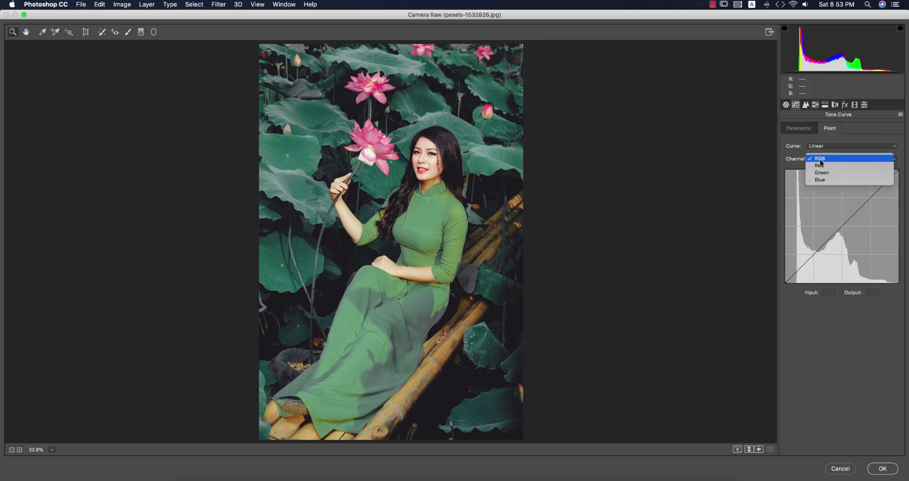
pyautogui.click(821, 180)
pyautogui.click(837, 228)
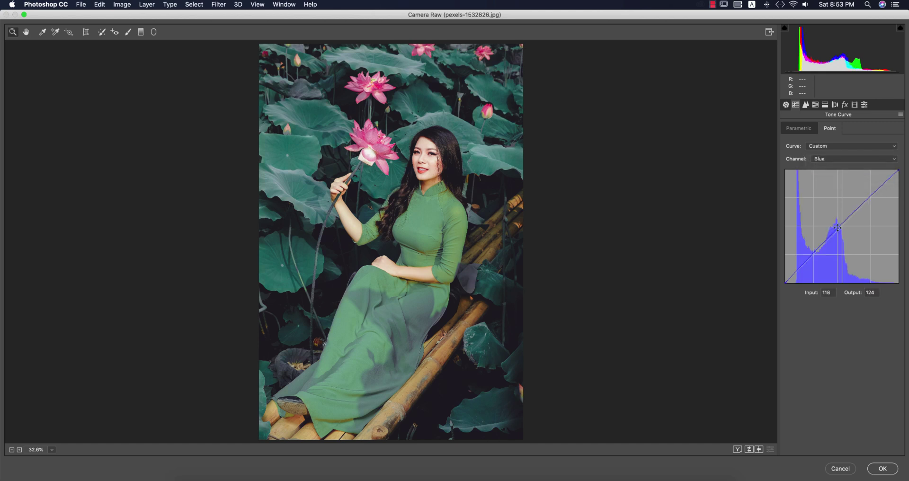
pyautogui.moveTo(785, 282); pyautogui.dragTo(805, 261)
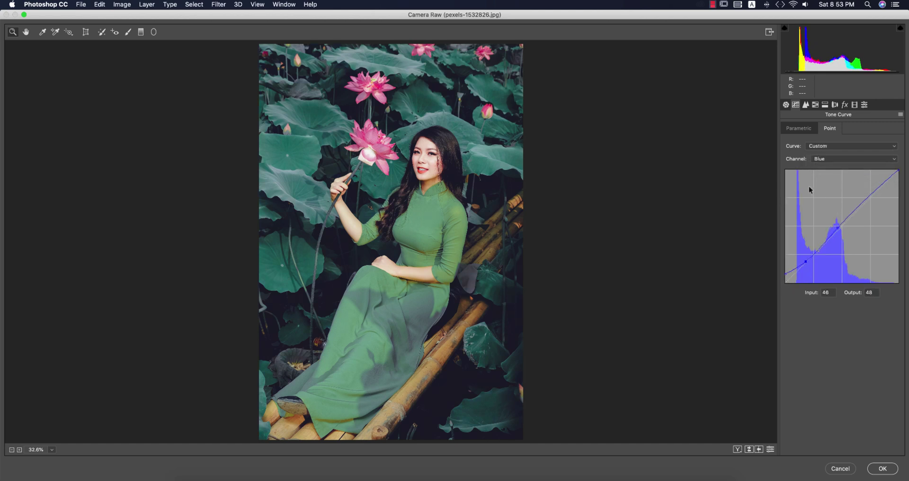
pyautogui.click(819, 161)
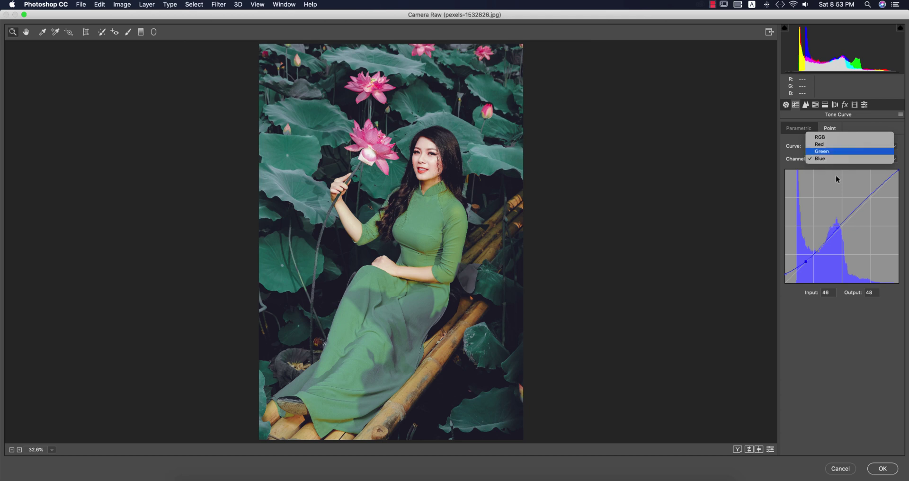
pyautogui.press('Return')
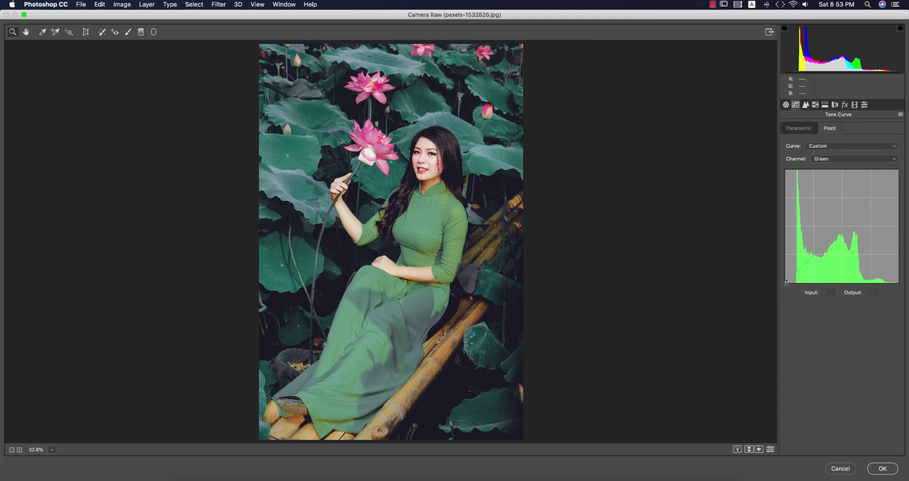
pyautogui.moveTo(785, 283); pyautogui.dragTo(788, 284)
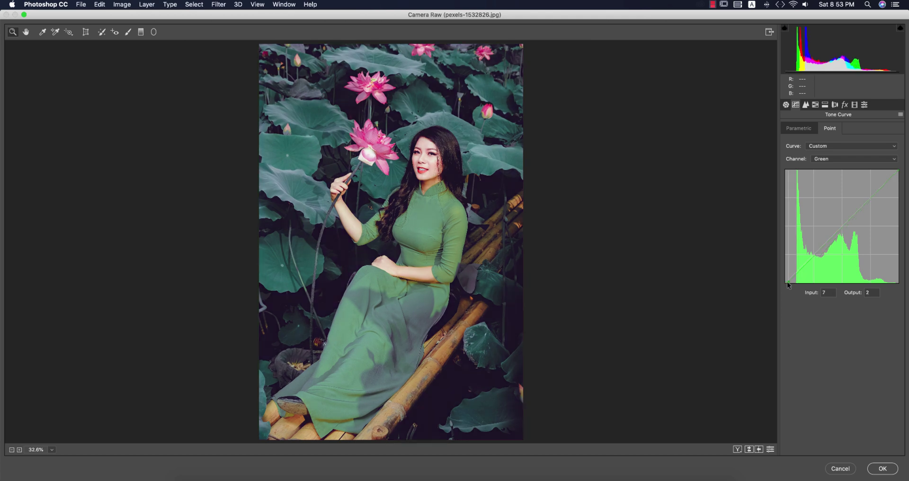
pyautogui.click(786, 105)
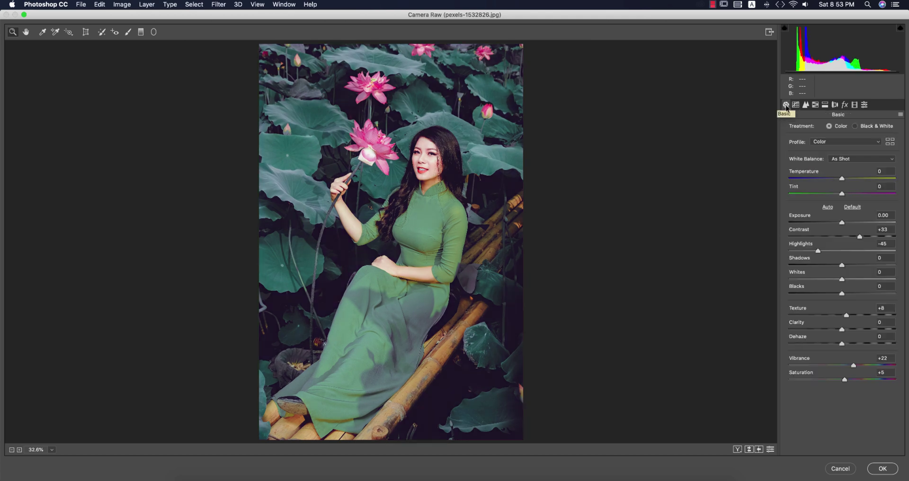
pyautogui.click(748, 449)
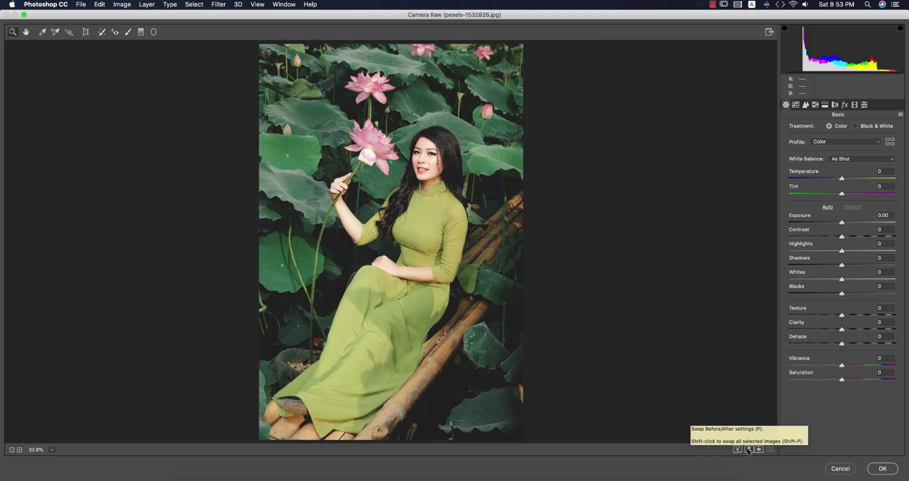
pyautogui.click(748, 449)
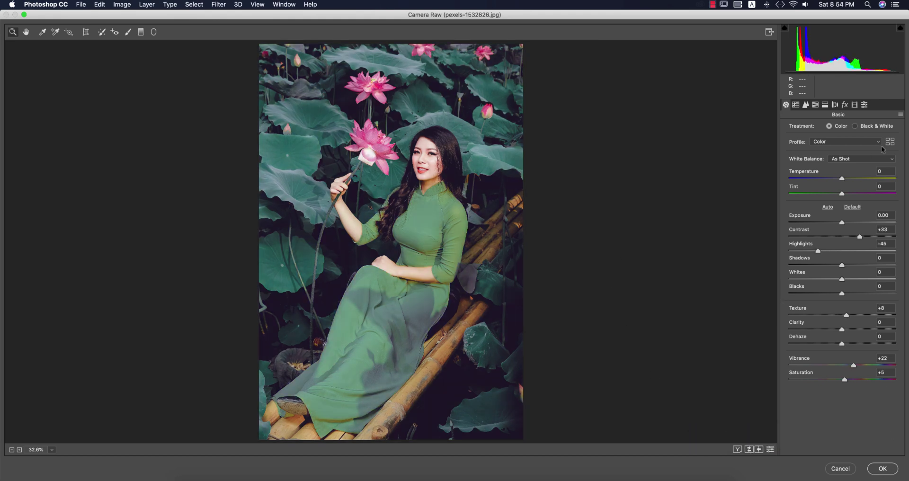
# - Save the current Camera Raw settings to a file named lotus.xmp
pyautogui.click(900, 115)
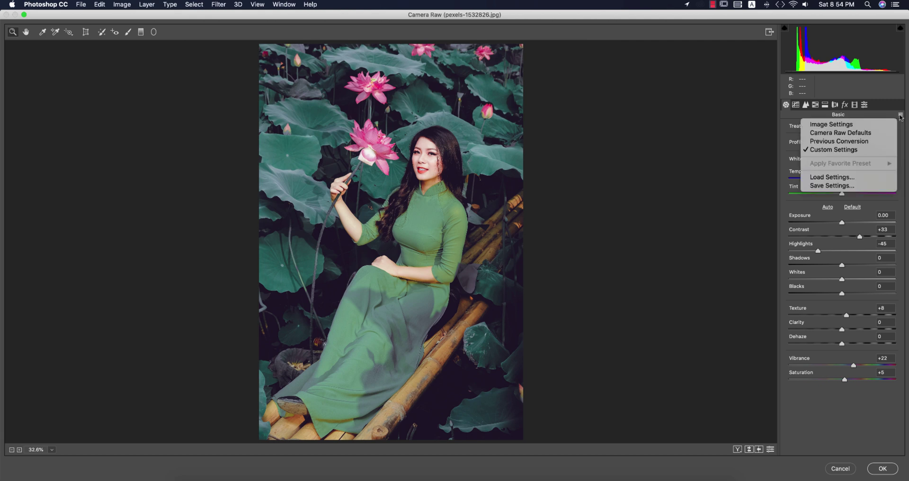
pyautogui.click(634, 169)
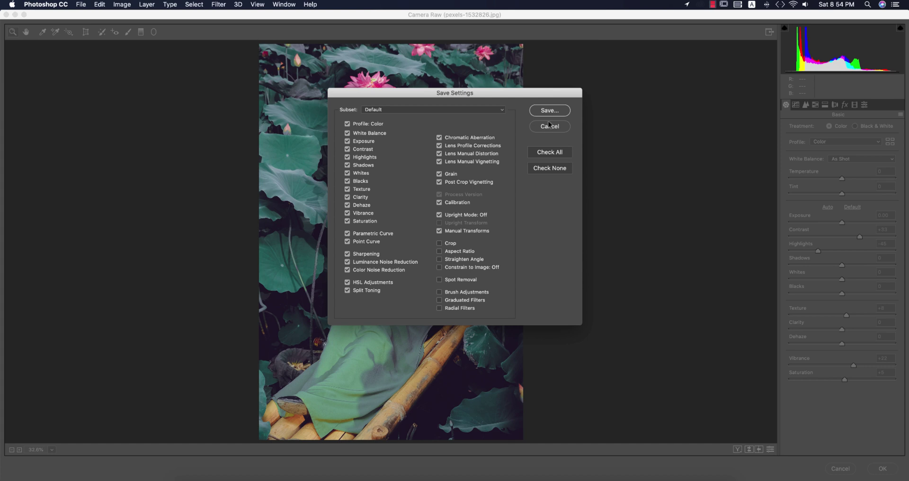
pyautogui.click(547, 111)
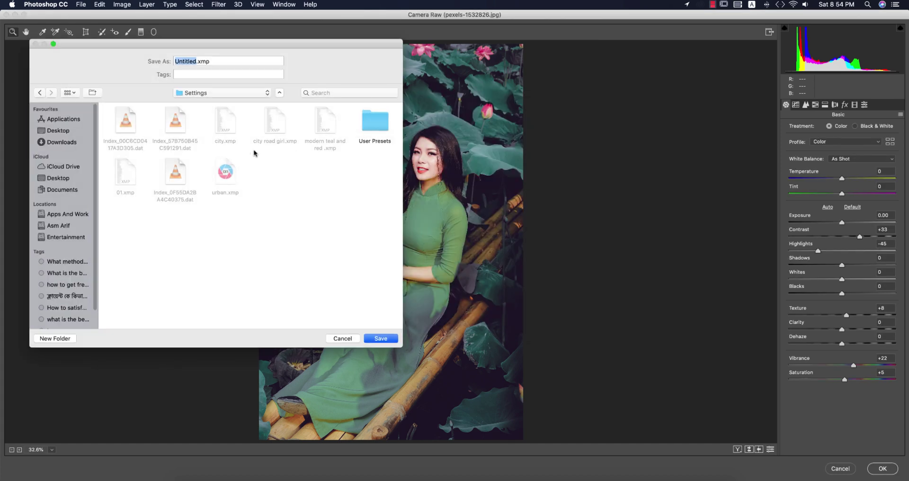
pyautogui.write('lotus')
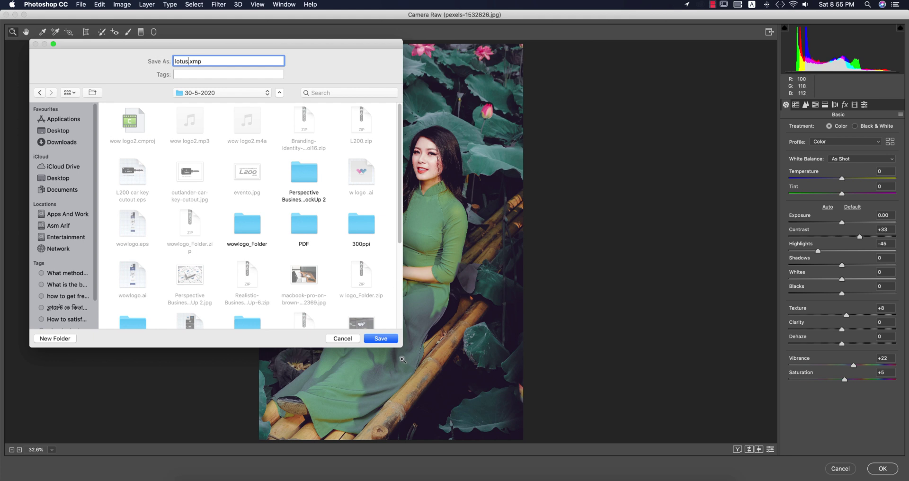
pyautogui.click(393, 339)
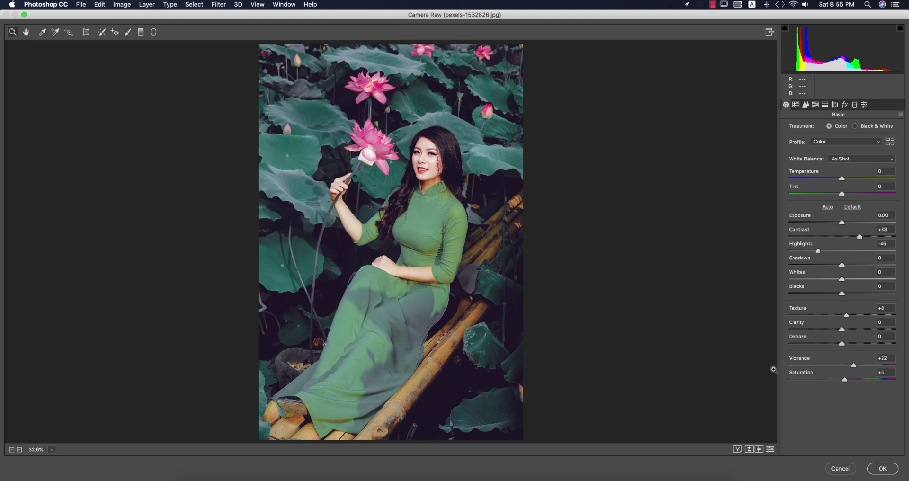
# - Apply the Camera Raw grade to Group 1, then toggle Group 1's visibility to compare it with the original
pyautogui.click(881, 468)
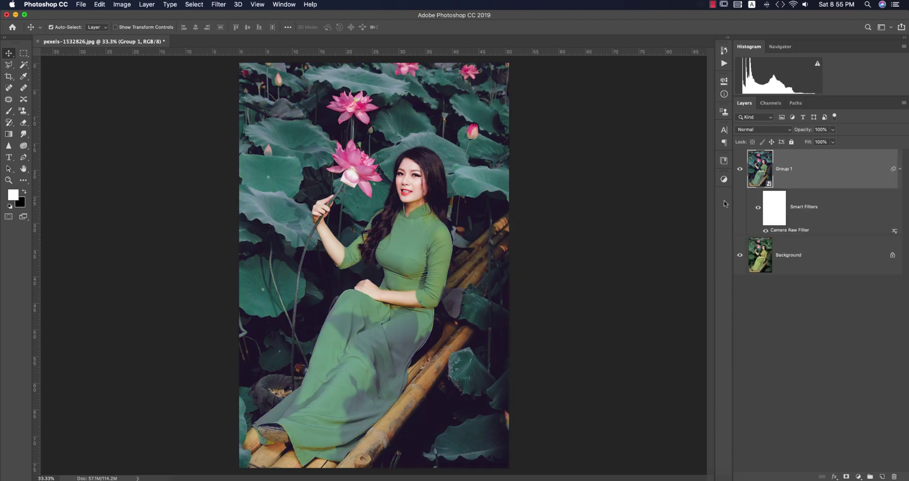
pyautogui.keyDown('alt'); pyautogui.click(739, 255); pyautogui.keyUp('alt')
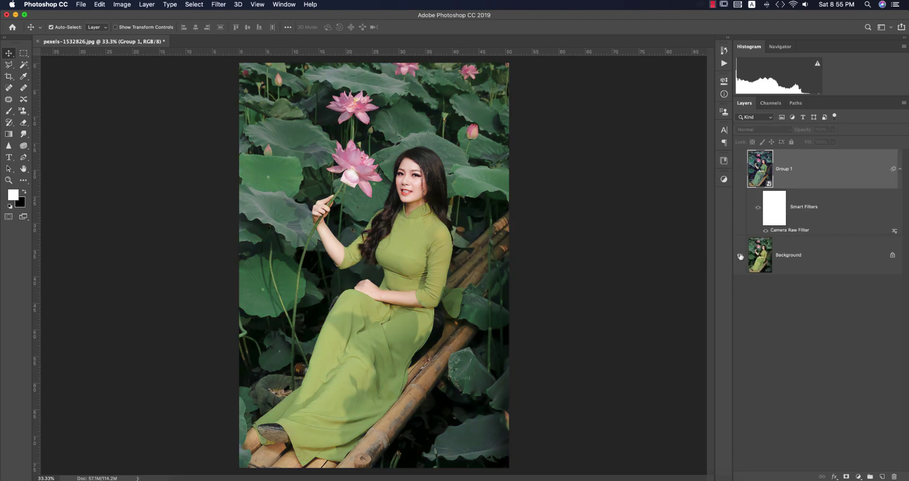
pyautogui.keyDown('alt'); pyautogui.click(740, 256); pyautogui.keyUp('alt')
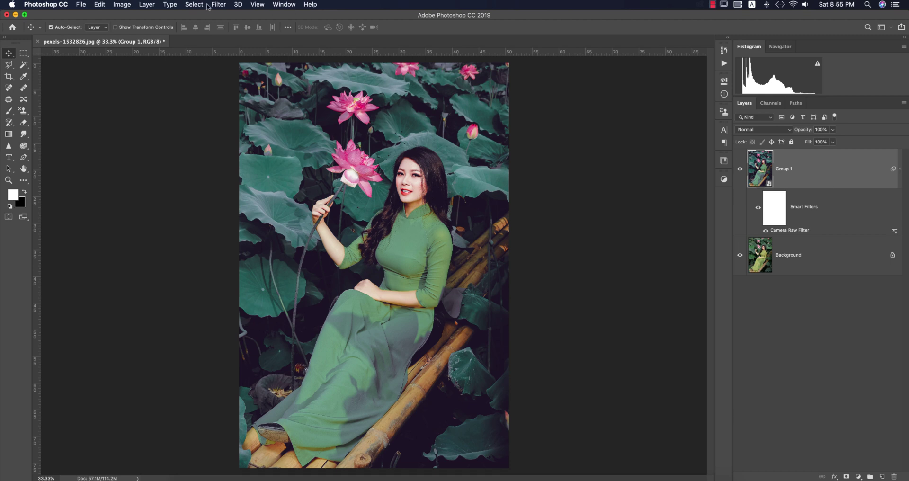
# - Apply Color Efex Pro 4 Cross Processing with method G05 to Group 1, postponing the Nik update
pyautogui.click(222, 4)
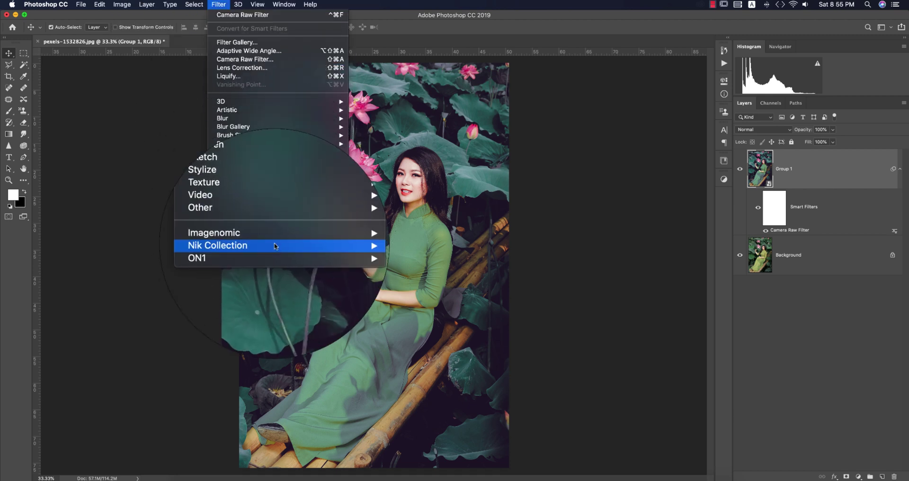
pyautogui.moveTo(275, 246)
pyautogui.click(381, 253)
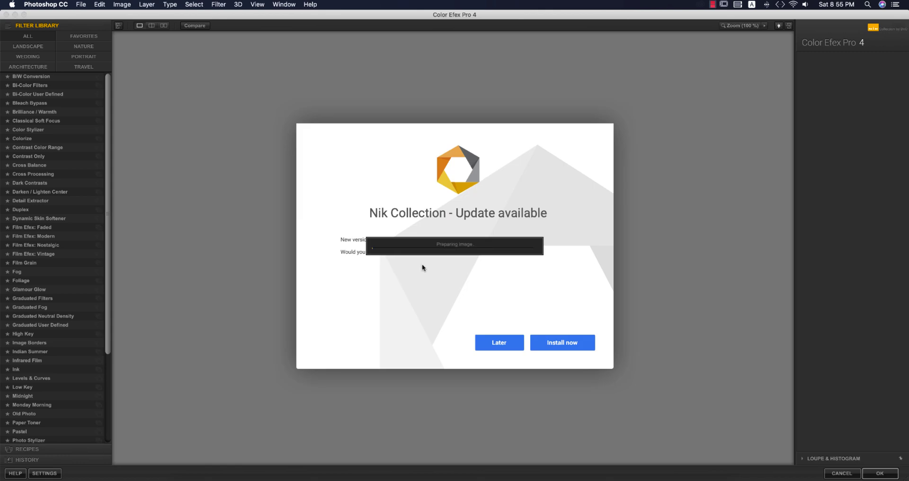
pyautogui.click(506, 345)
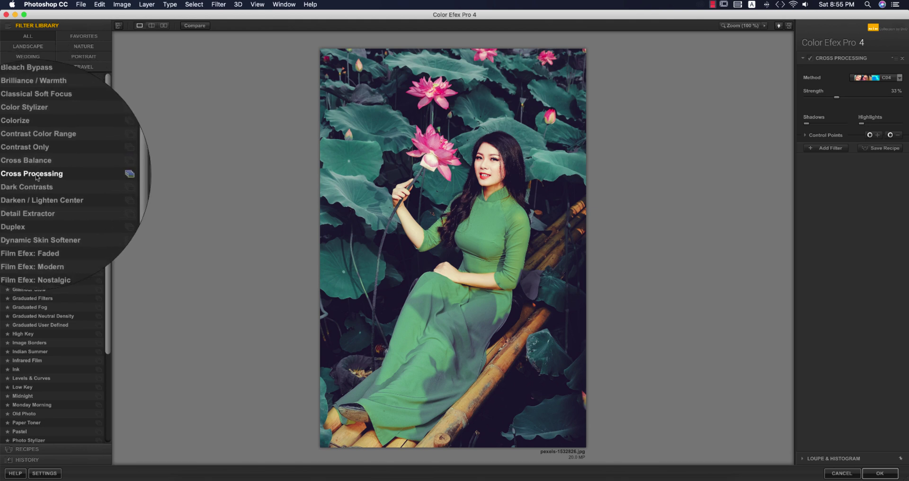
pyautogui.click(866, 86)
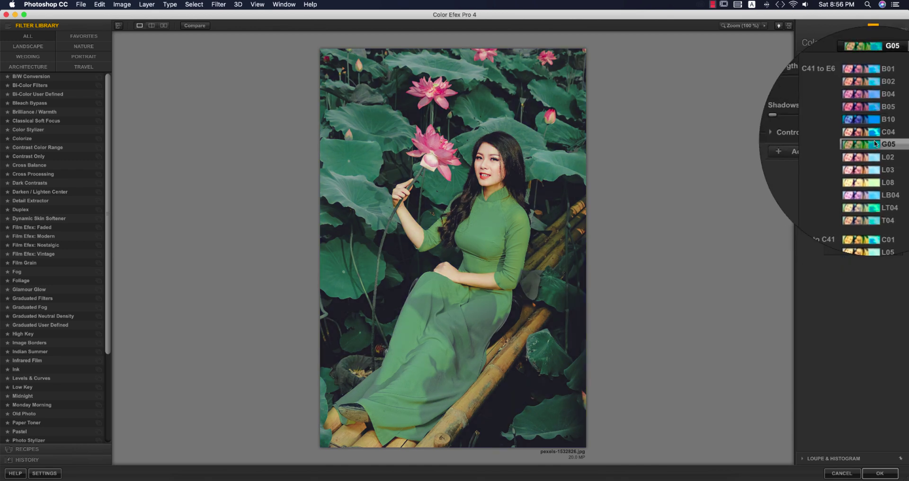
pyautogui.click(875, 144)
pyautogui.click(879, 473)
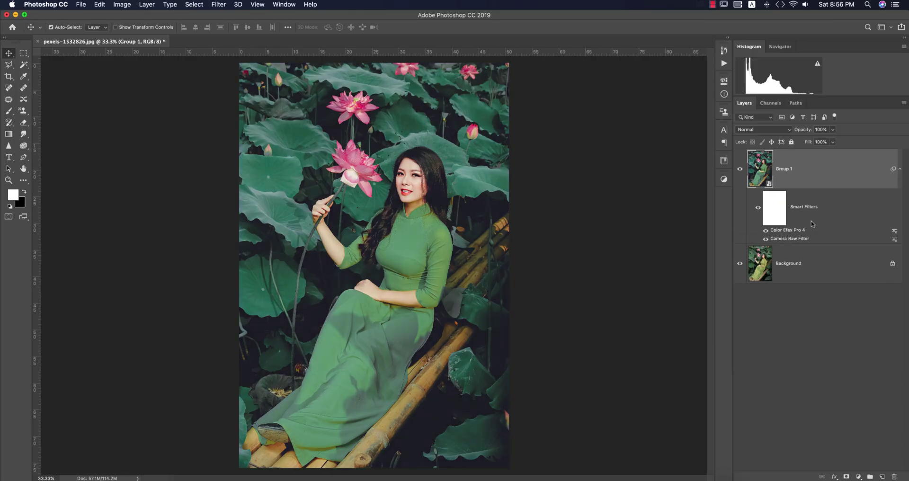
# - Add a Levels adjustment layer and move the white input level to 236
pyautogui.click(858, 476)
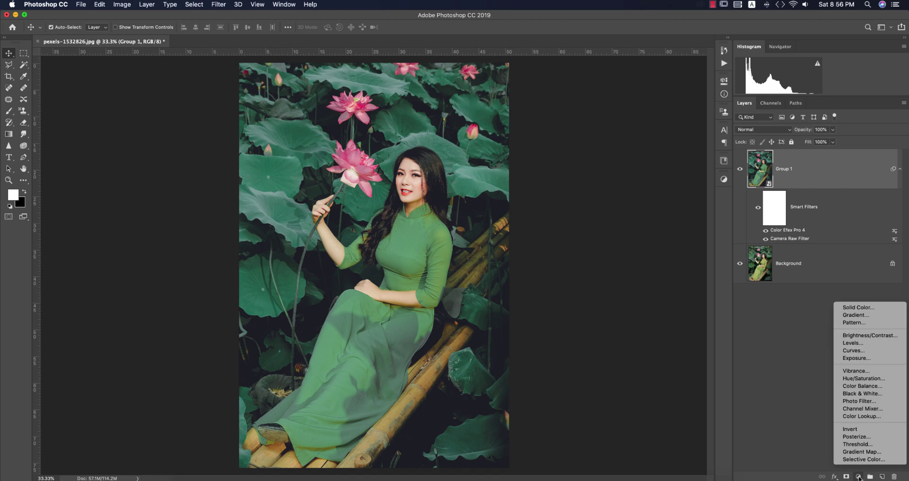
pyautogui.click(859, 343)
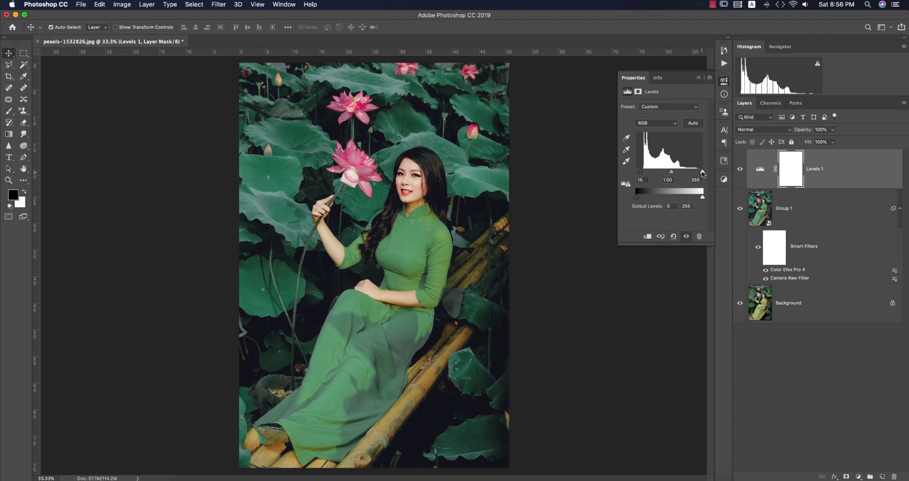
pyautogui.moveTo(702, 173); pyautogui.dragTo(698, 174)
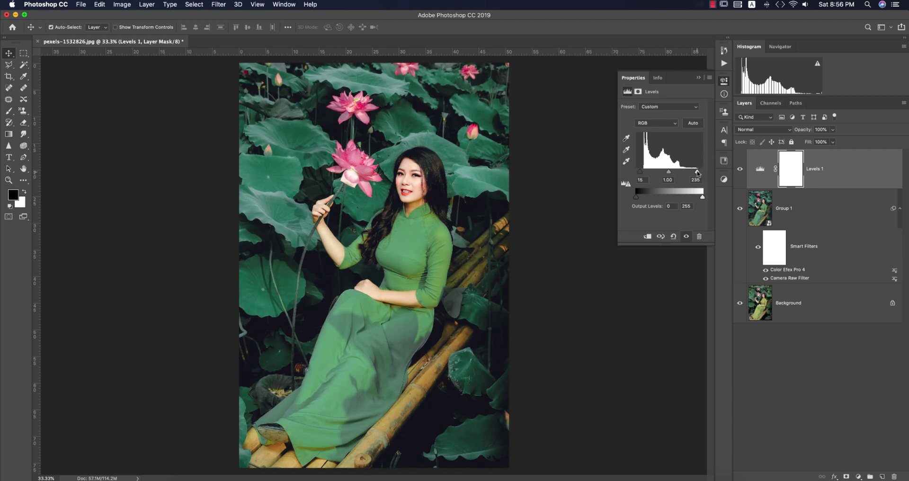
# - Show only the Background layer to compare, then restore all edited layers
pyautogui.click(699, 78)
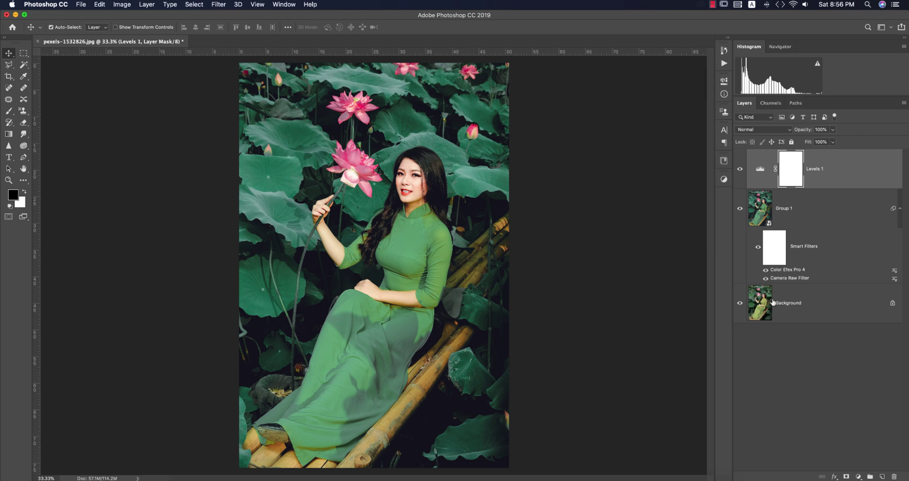
pyautogui.click(811, 203)
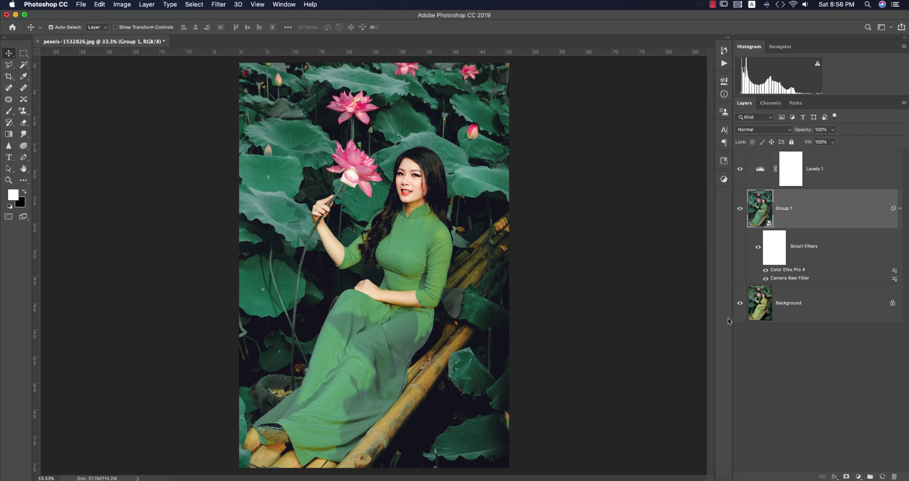
pyautogui.keyDown('alt'); pyautogui.click(740, 303); pyautogui.keyUp('alt')
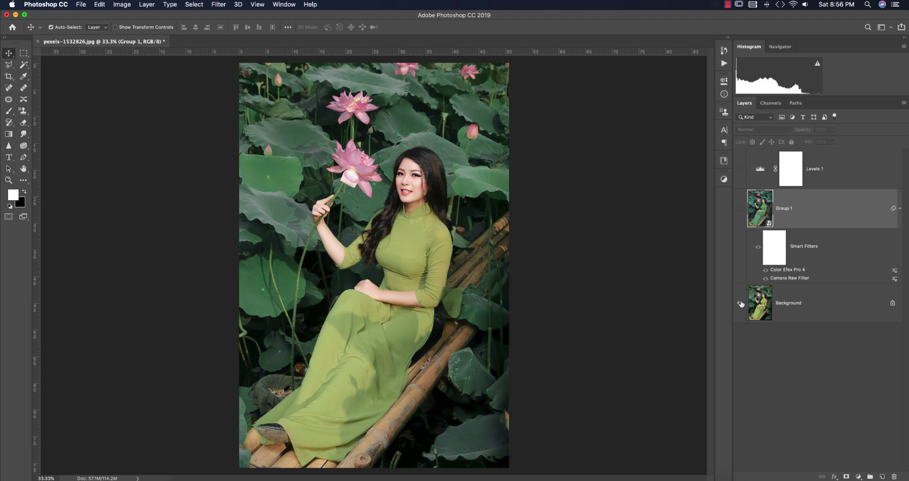
pyautogui.keyDown('alt'); pyautogui.click(740, 303); pyautogui.keyUp('alt')
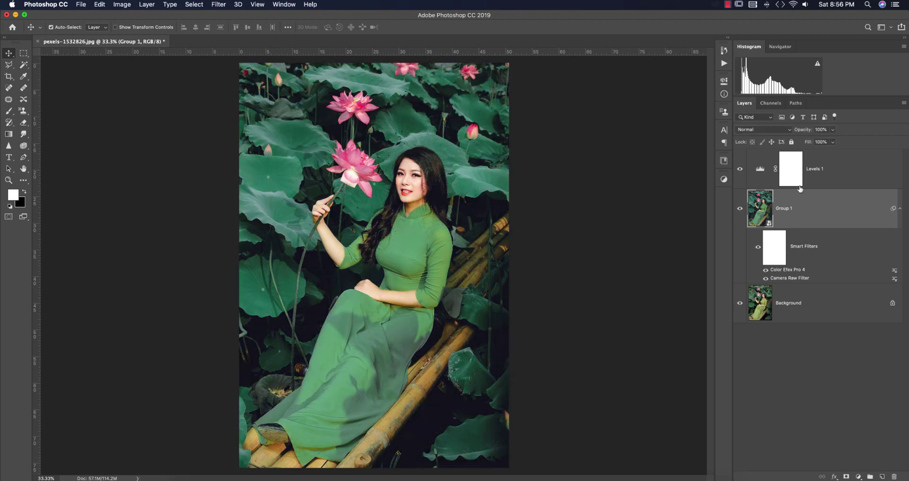
# - Lower the Levels 1 fill to 30% and bring up the File > Open browser
pyautogui.click(830, 174)
pyautogui.press('x')
pyautogui.moveTo(830, 144); pyautogui.dragTo(803, 153)
pyautogui.click(643, 219)
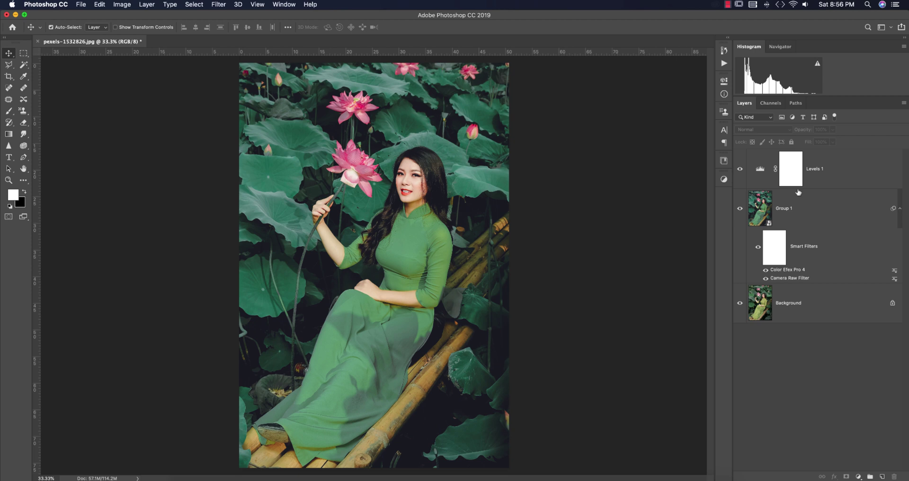
pyautogui.click(797, 204)
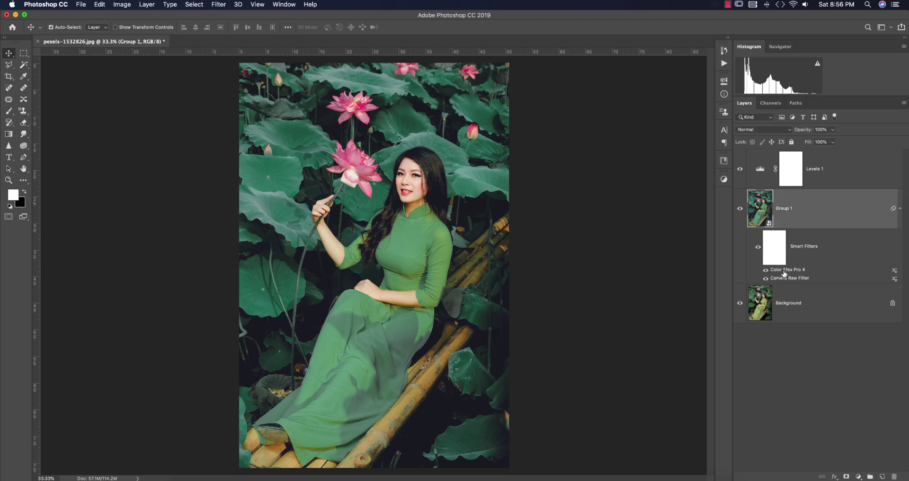
pyautogui.click(539, 275)
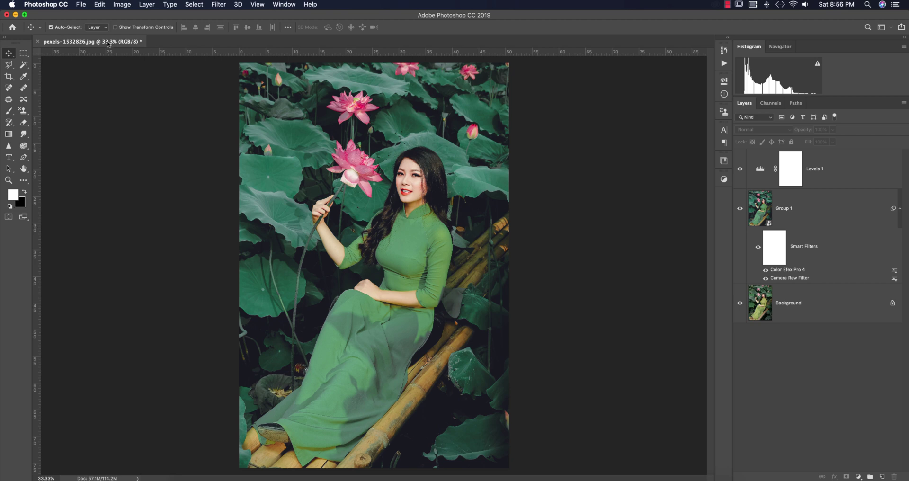
pyautogui.click(80, 5)
pyautogui.click(88, 17)
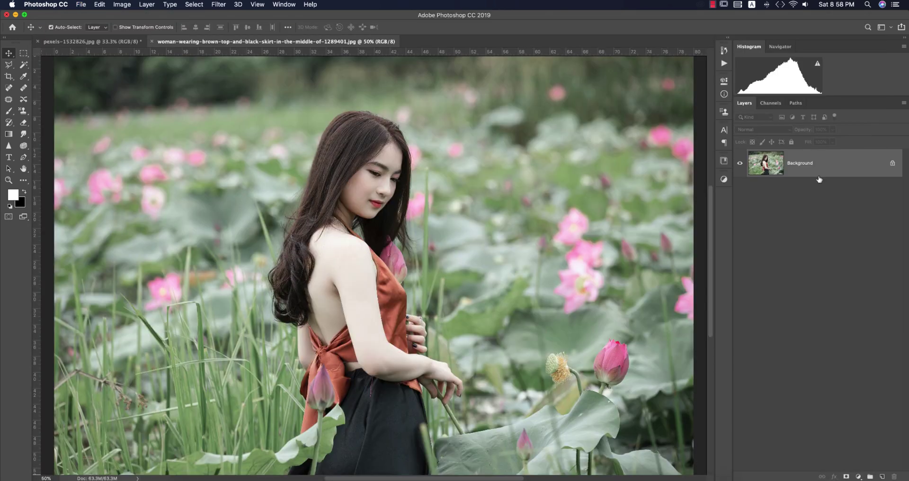
# - Duplicate the second photo's Background to Layer 1 and open the Camera Raw Filter on it
pyautogui.moveTo(819, 179); pyautogui.dragTo(818, 176)
pyautogui.press('super+j')
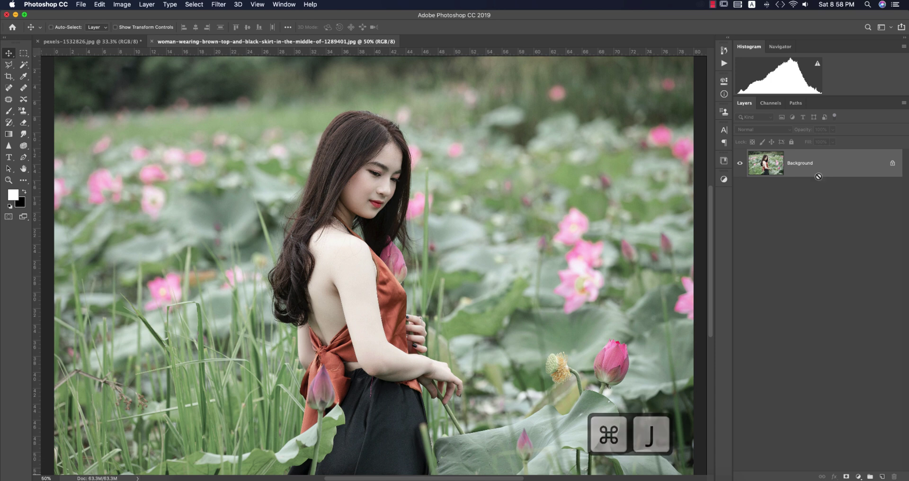
pyautogui.click(219, 5)
pyautogui.click(239, 61)
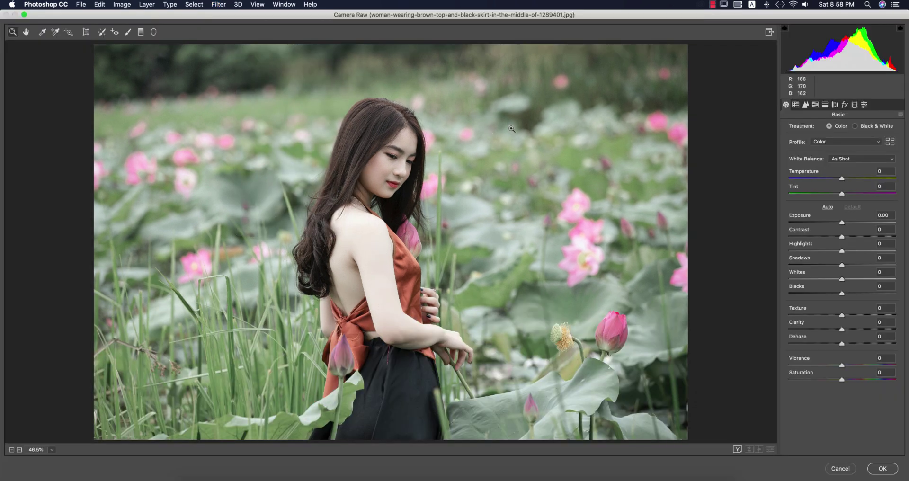
# - Load the lotus.xmp settings from the 30-5-2020 folder in Camera Raw
pyautogui.click(899, 114)
pyautogui.click(842, 177)
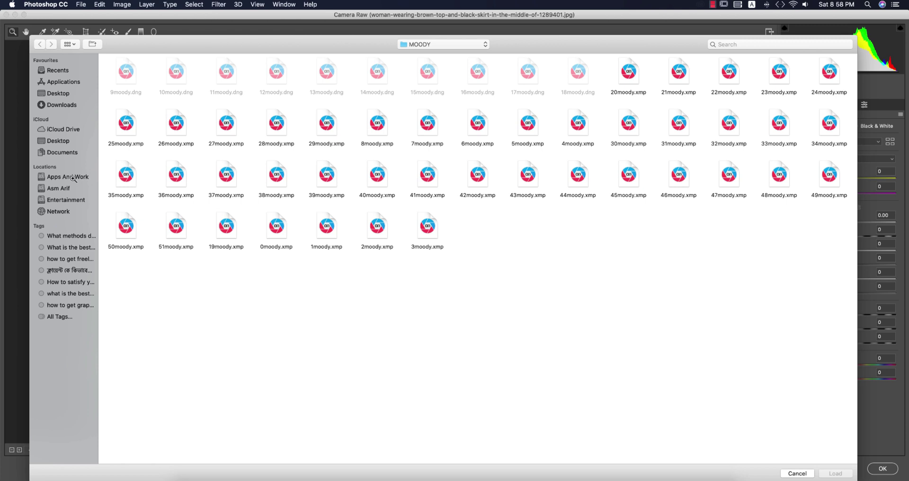
pyautogui.click(72, 178)
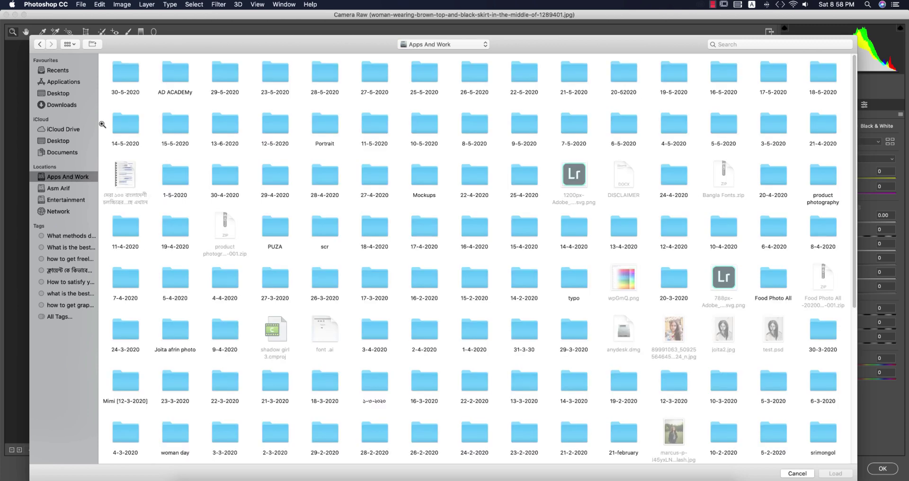
pyautogui.doubleClick(126, 81)
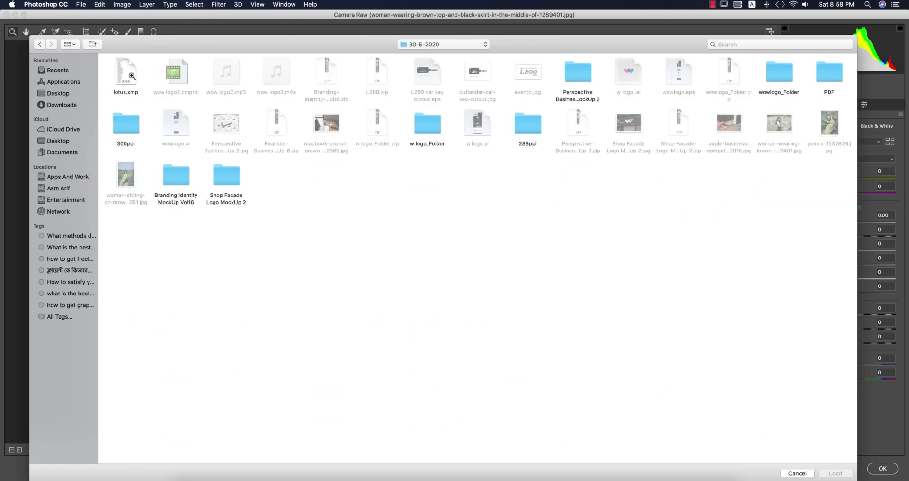
pyautogui.click(131, 77)
pyautogui.press('Return')
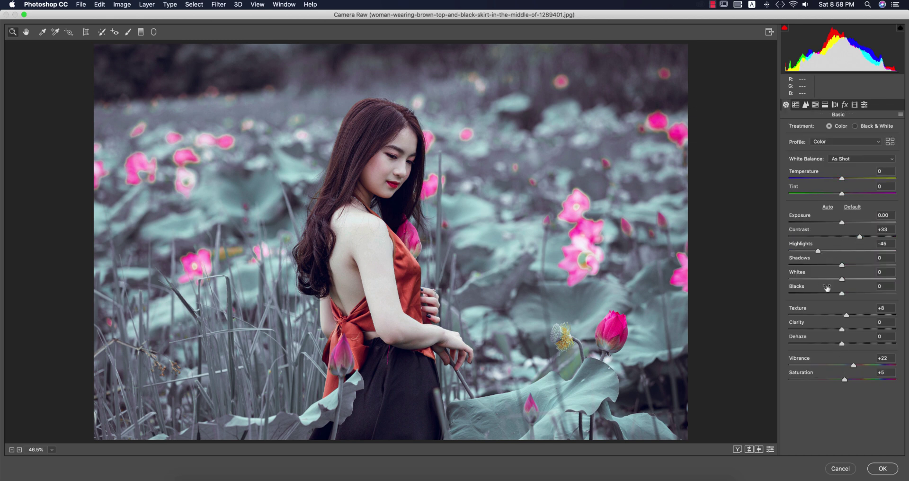
# - Reduce the greens saturation to -24 in HSL Adjustments
pyautogui.click(815, 105)
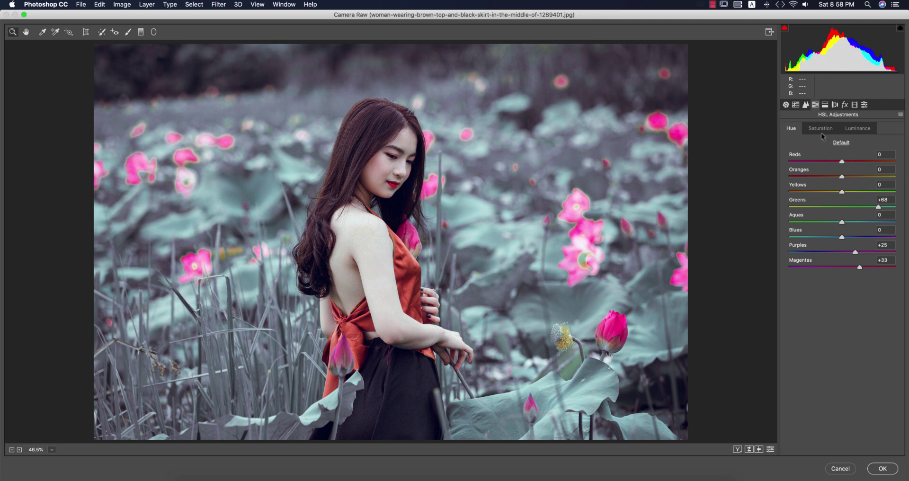
pyautogui.click(820, 133)
pyautogui.click(839, 207)
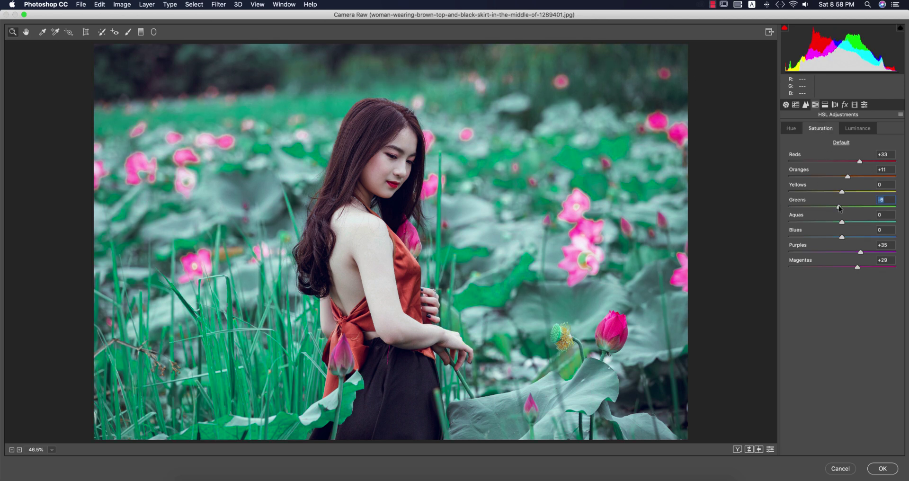
pyautogui.moveTo(839, 207); pyautogui.dragTo(829, 207)
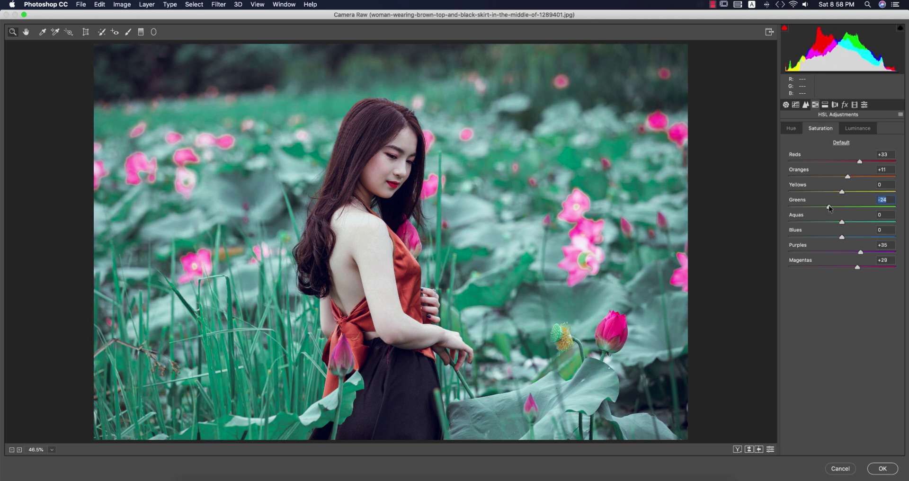
# - Set the luminance for reds to +8, yellows to -4 and greens to -8
pyautogui.click(850, 129)
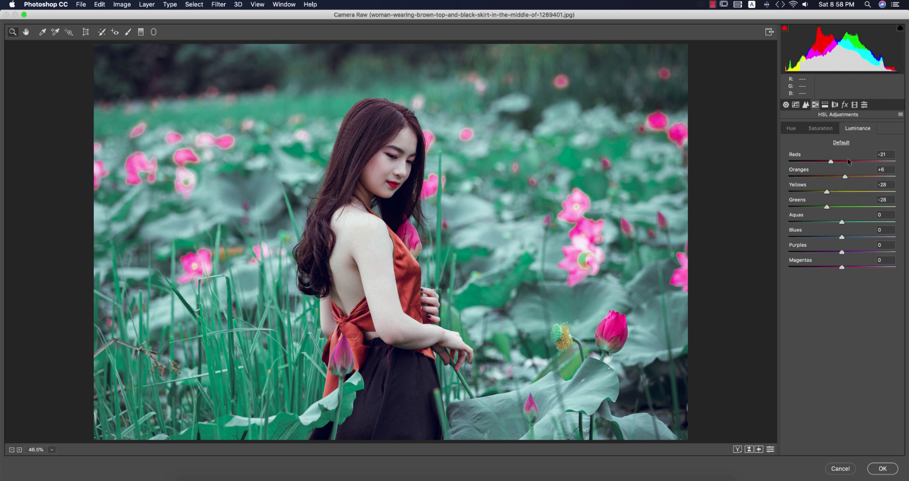
pyautogui.click(847, 161)
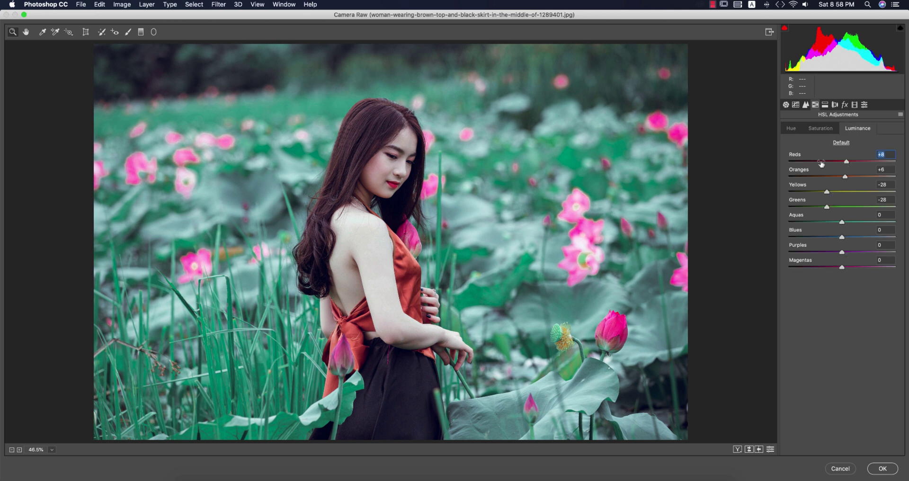
pyautogui.click(840, 191)
pyautogui.click(838, 207)
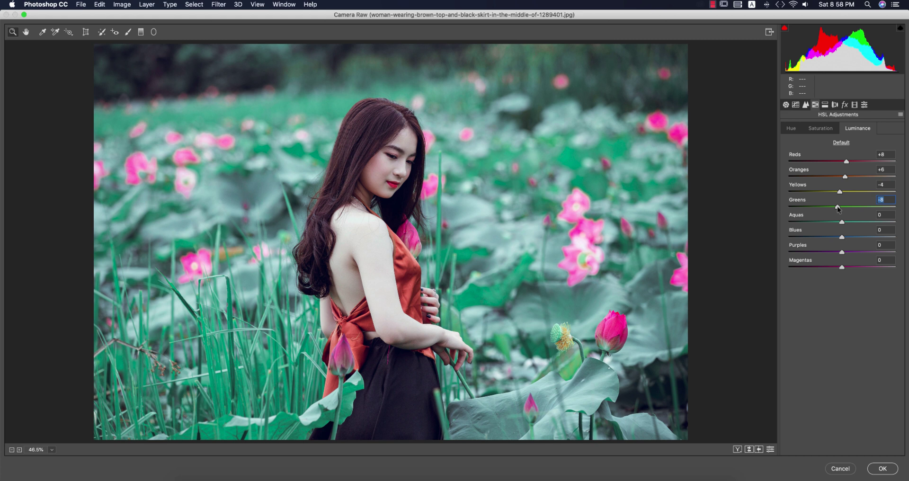
# - Shift the greens hue from +68 to +36
pyautogui.click(814, 131)
pyautogui.click(794, 133)
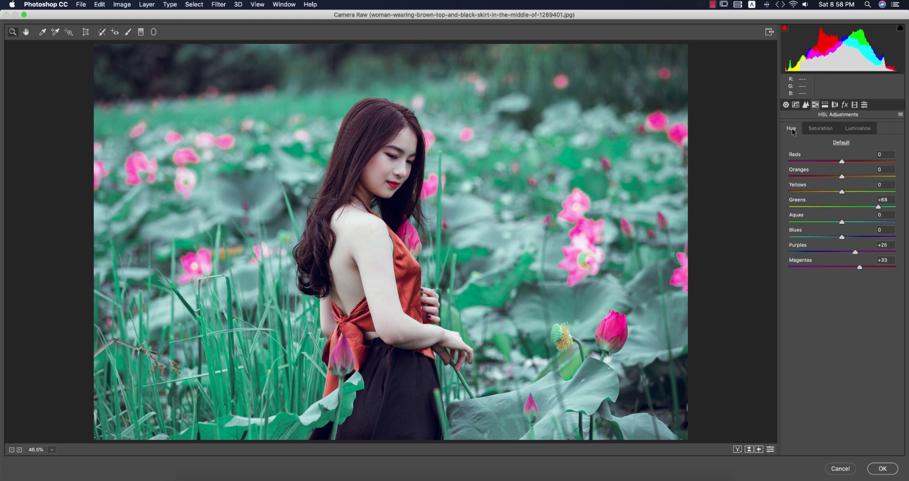
pyautogui.moveTo(855, 207); pyautogui.dragTo(861, 208)
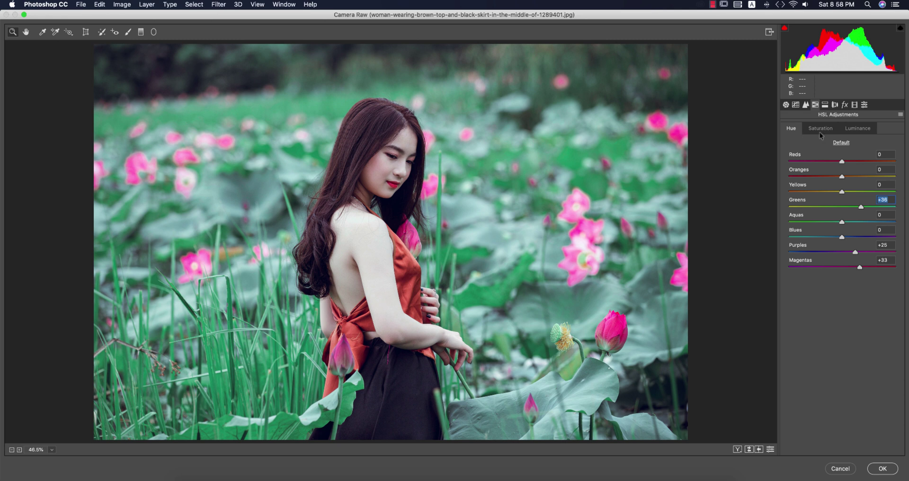
# - Compare the before and after views twice, then check Camera Calibration and return to HSL
pyautogui.click(748, 448)
pyautogui.click(748, 449)
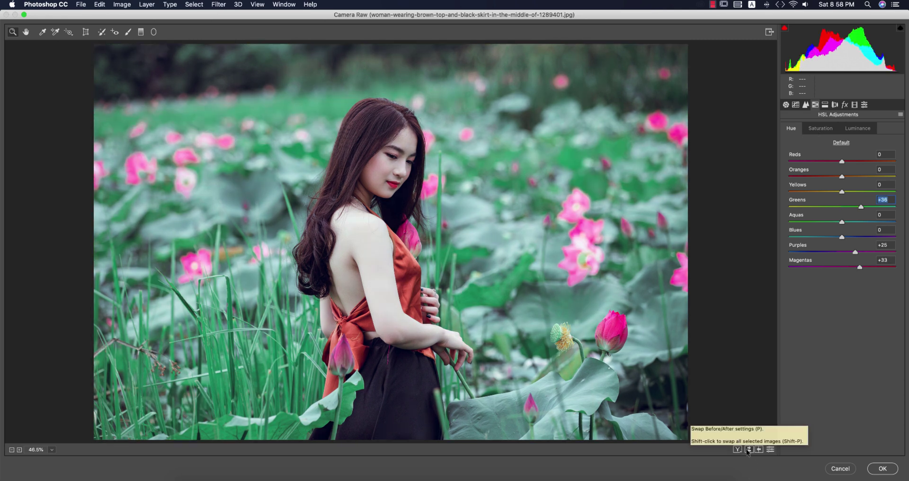
pyautogui.click(748, 448)
pyautogui.click(748, 449)
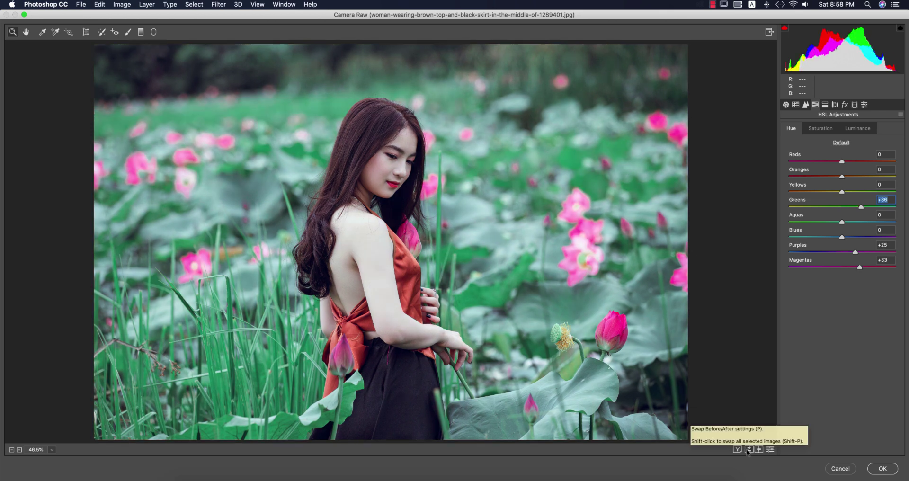
pyautogui.click(855, 106)
pyautogui.click(815, 105)
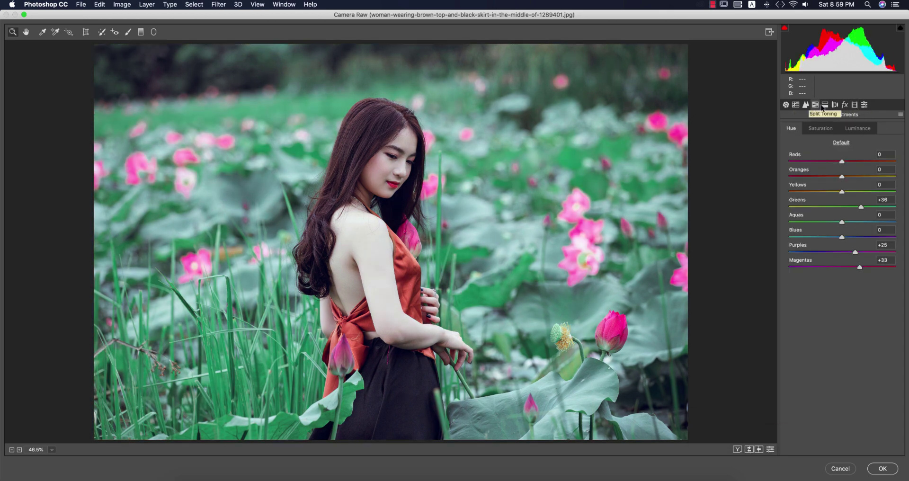
# - Set a split toning highlight hue of 72 and shadow hue of 297, then apply the grade to Layer 1
pyautogui.click(823, 105)
pyautogui.moveTo(846, 142); pyautogui.dragTo(809, 143)
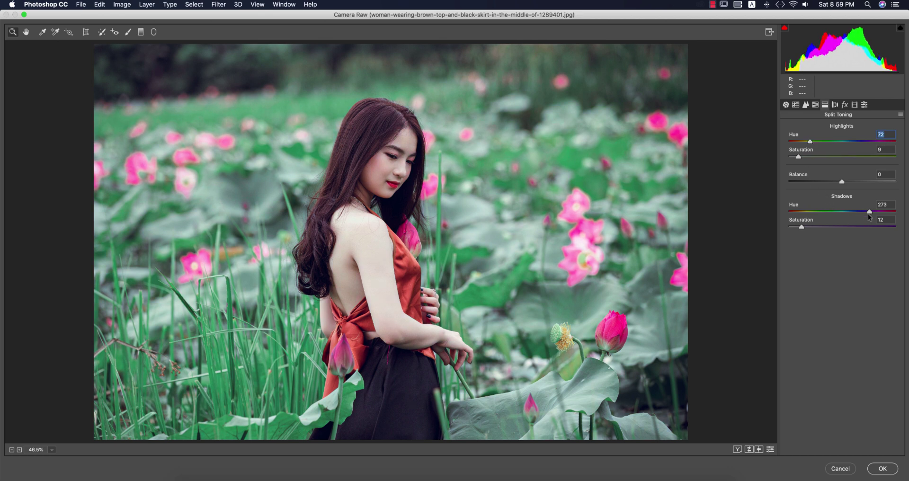
pyautogui.moveTo(868, 214)
pyautogui.mouseDown()
pyautogui.moveTo(830, 211)
pyautogui.moveTo(877, 212)
pyautogui.mouseUp()
pyautogui.click(878, 470)
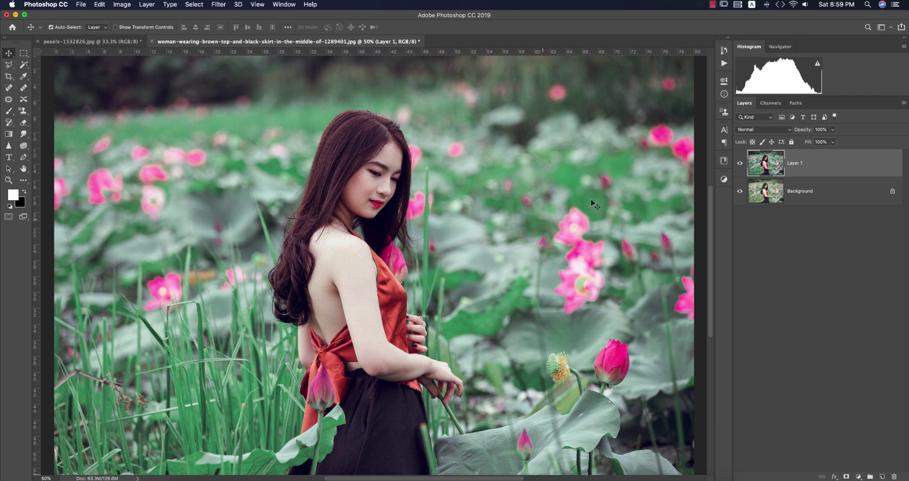
# - Toggle Layer 1's visibility to compare with the original, then bring up the Filter menu
pyautogui.keyDown('alt'); pyautogui.click(738, 193); pyautogui.keyUp('alt')
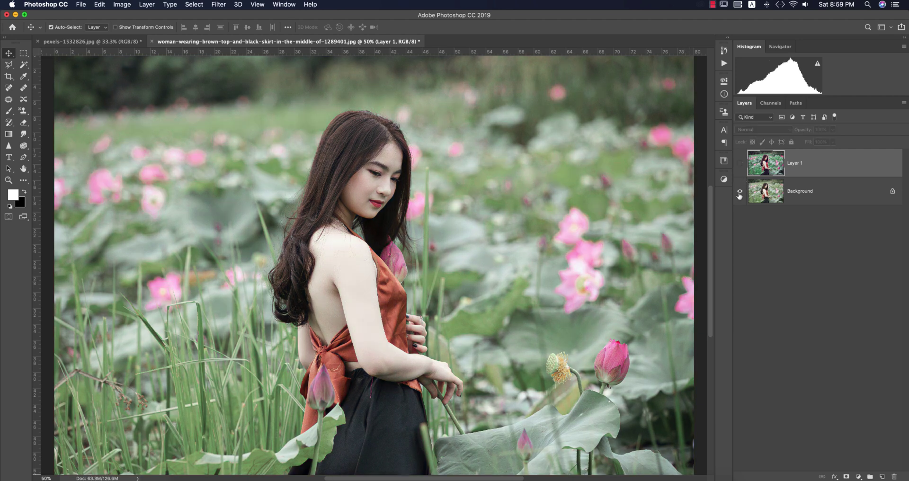
pyautogui.keyDown('alt'); pyautogui.click(739, 193); pyautogui.keyUp('alt')
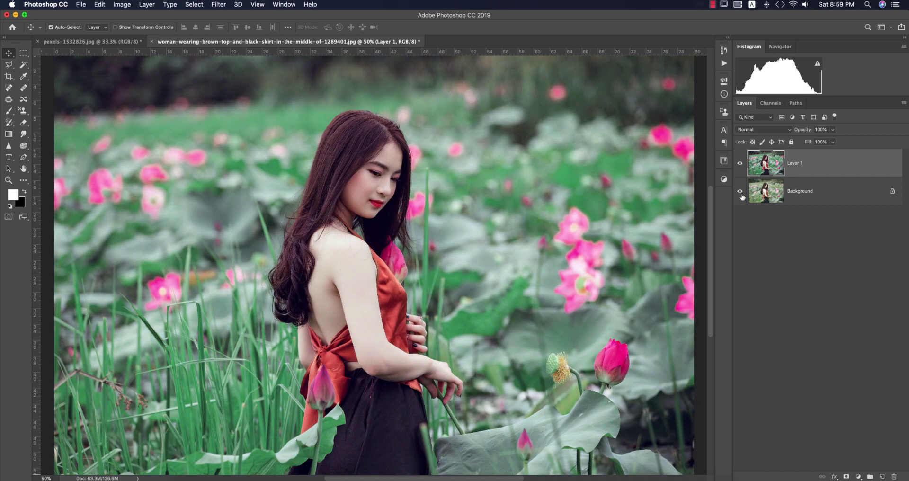
pyautogui.click(221, 4)
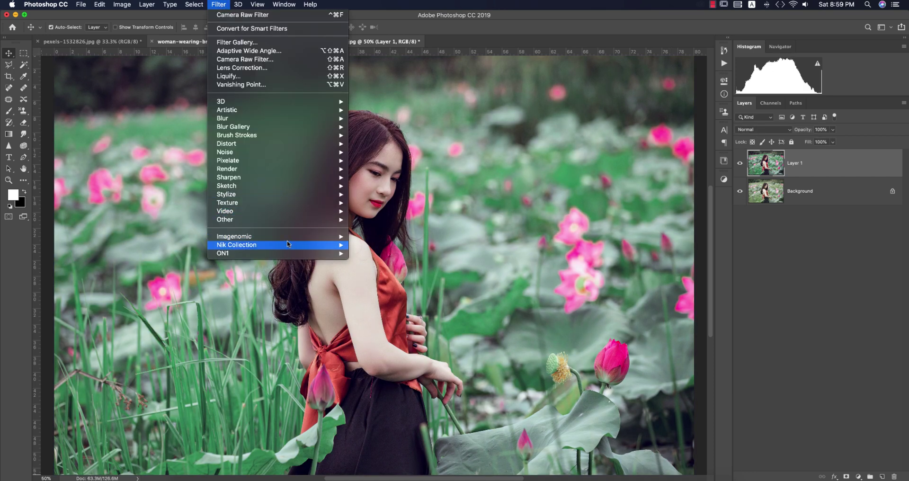
# - Apply Color Efex Pro 4 Cross Processing with method G05 to the photo
pyautogui.moveTo(289, 246)
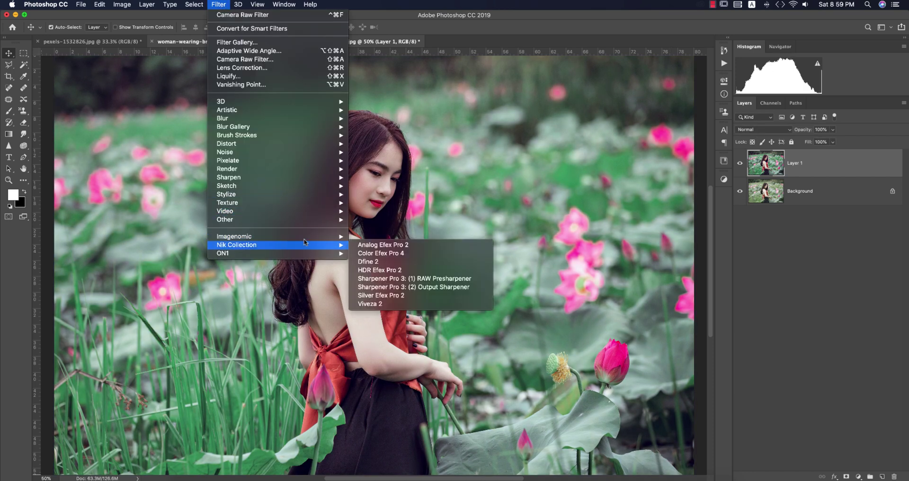
pyautogui.click(377, 249)
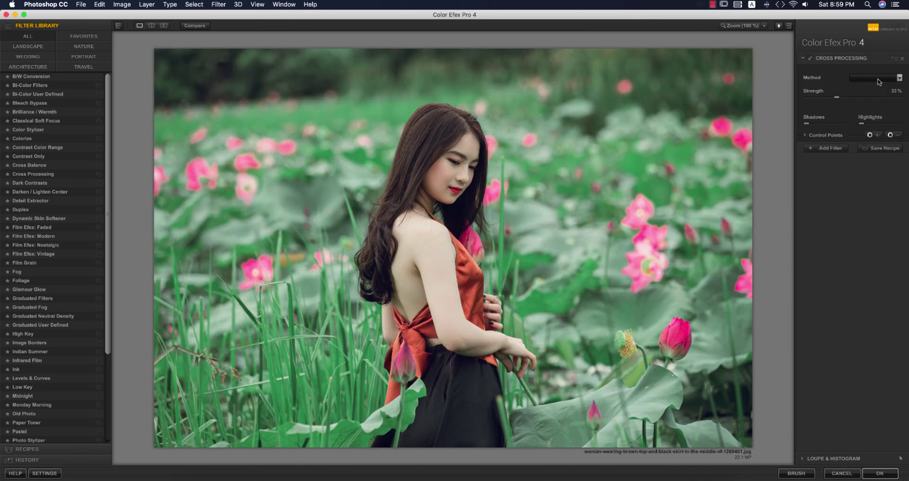
pyautogui.click(873, 78)
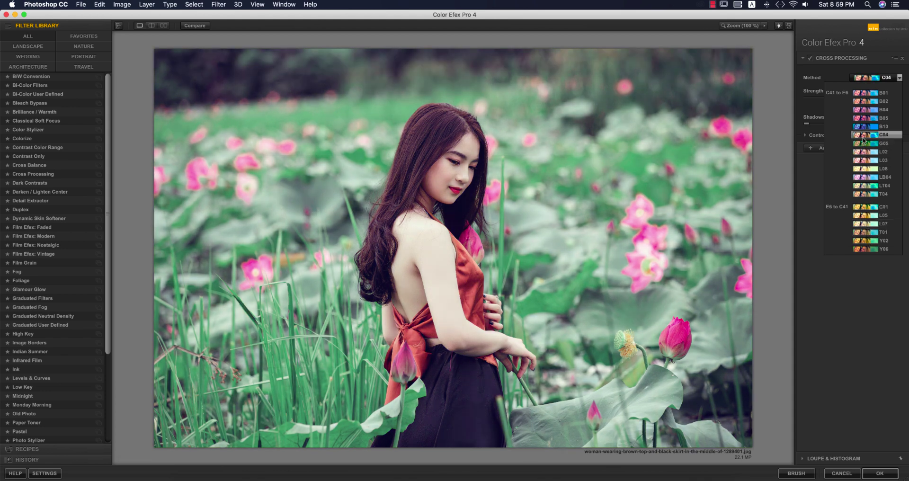
pyautogui.click(865, 144)
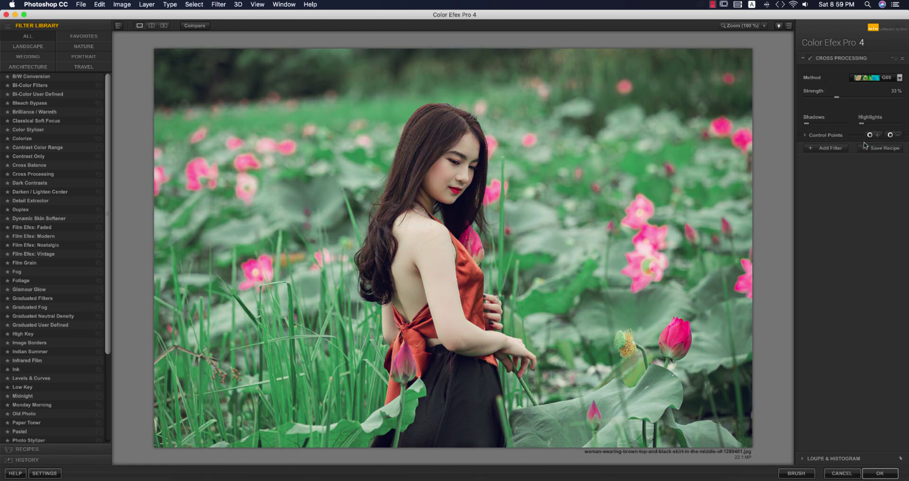
pyautogui.click(876, 473)
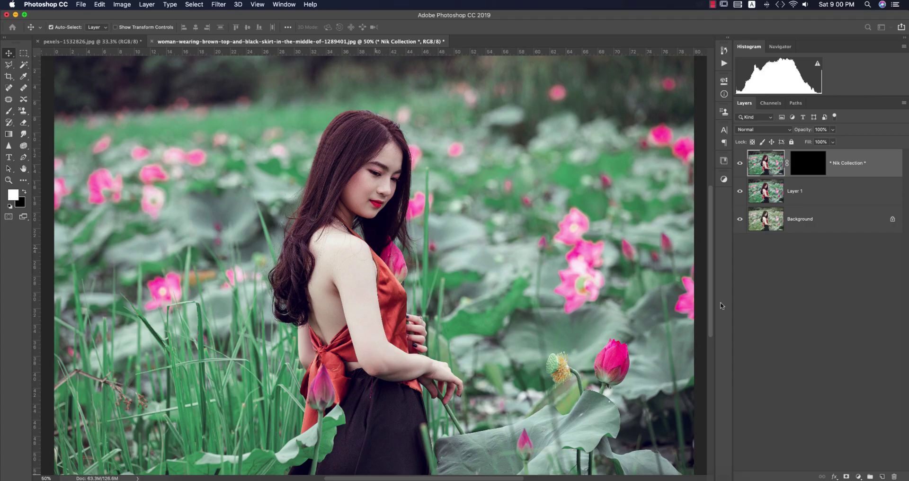